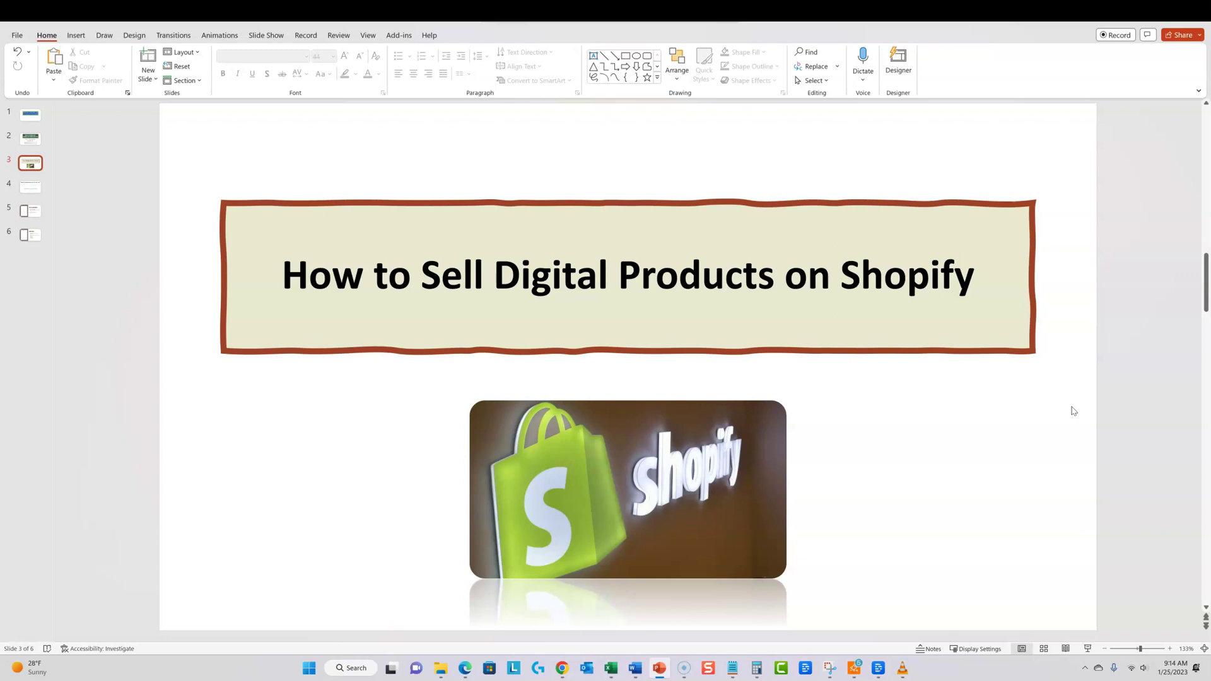
Go through the How to Sell Digital Products on Shopify PowerPoint presentation
{"action": "left_click", "coordinate": [1075, 418]}
{"action": "left_click", "coordinate": [1079, 446]}
{"action": "left_click", "coordinate": [968, 414]}
{"action": "left_click", "coordinate": [977, 424]}
{"action": "left_click", "coordinate": [849, 433]}
Minimize PowerPoint and inspect row 27's arrow clip art volume, traffic, Create and Assigned marks
{"action": "left_click", "coordinate": [1135, 11]}
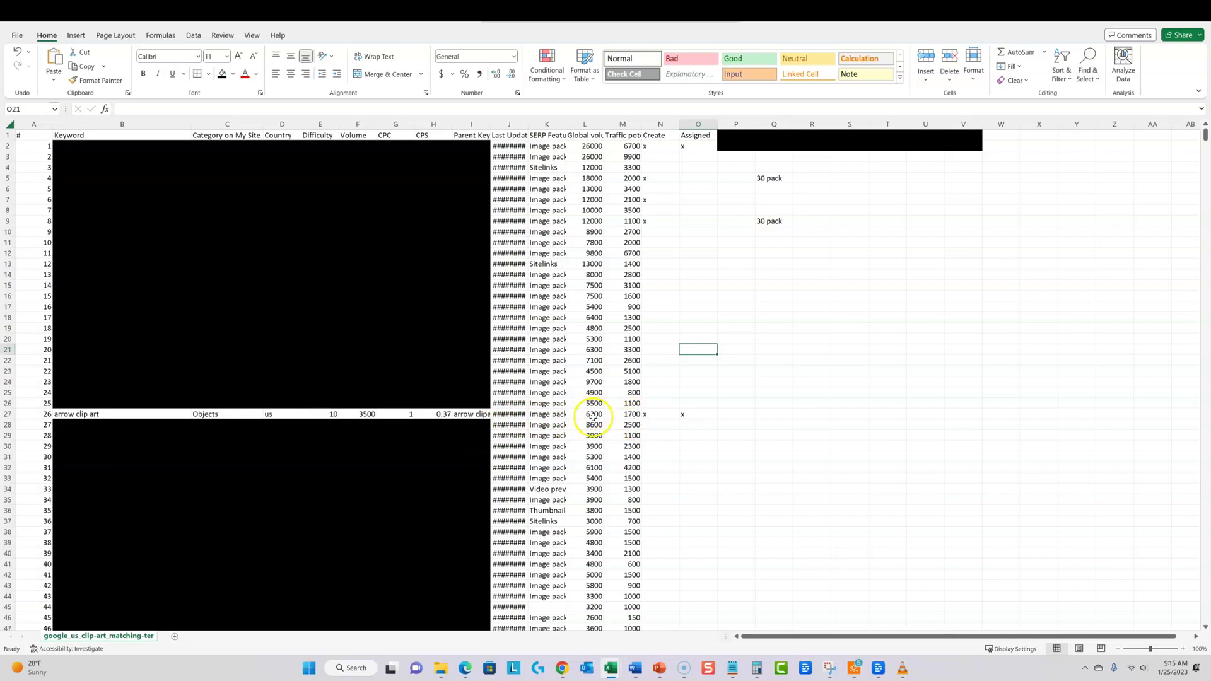
{"action": "left_click_drag", "start_coordinate": [593, 414], "coordinate": [632, 413]}
{"action": "left_click", "coordinate": [732, 416]}
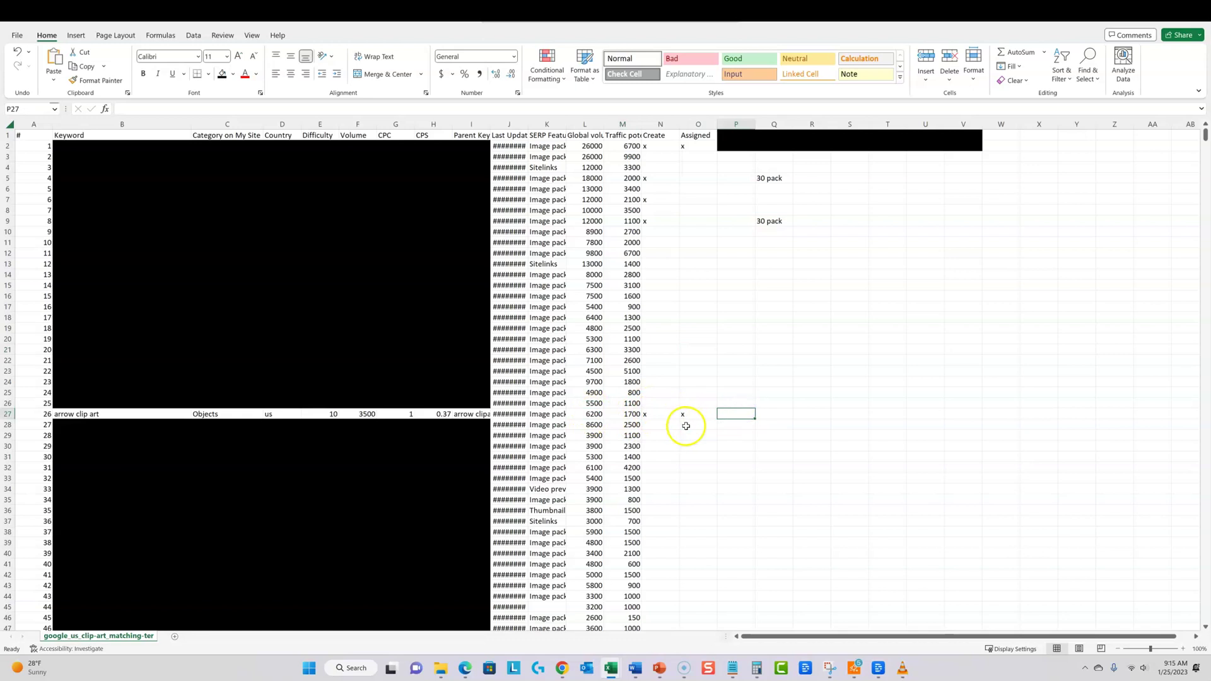
{"action": "left_click", "coordinate": [656, 413]}
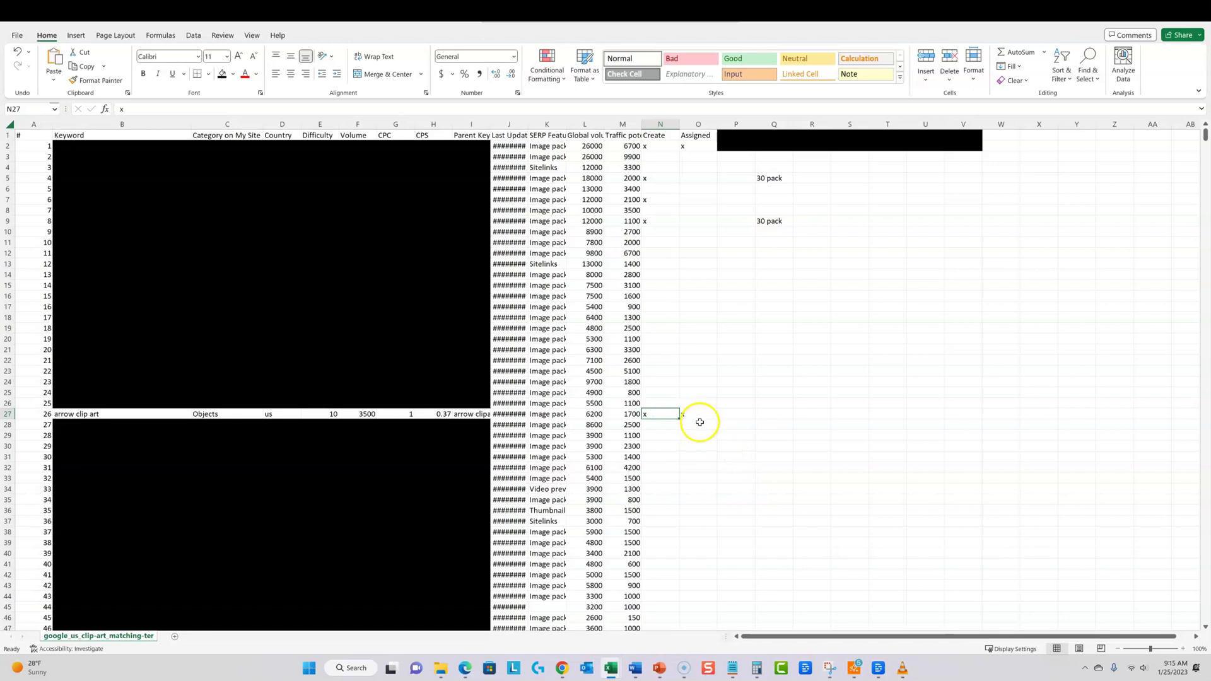
{"action": "left_click_drag", "start_coordinate": [697, 414], "coordinate": [657, 413]}
{"action": "left_click", "coordinate": [767, 404]}
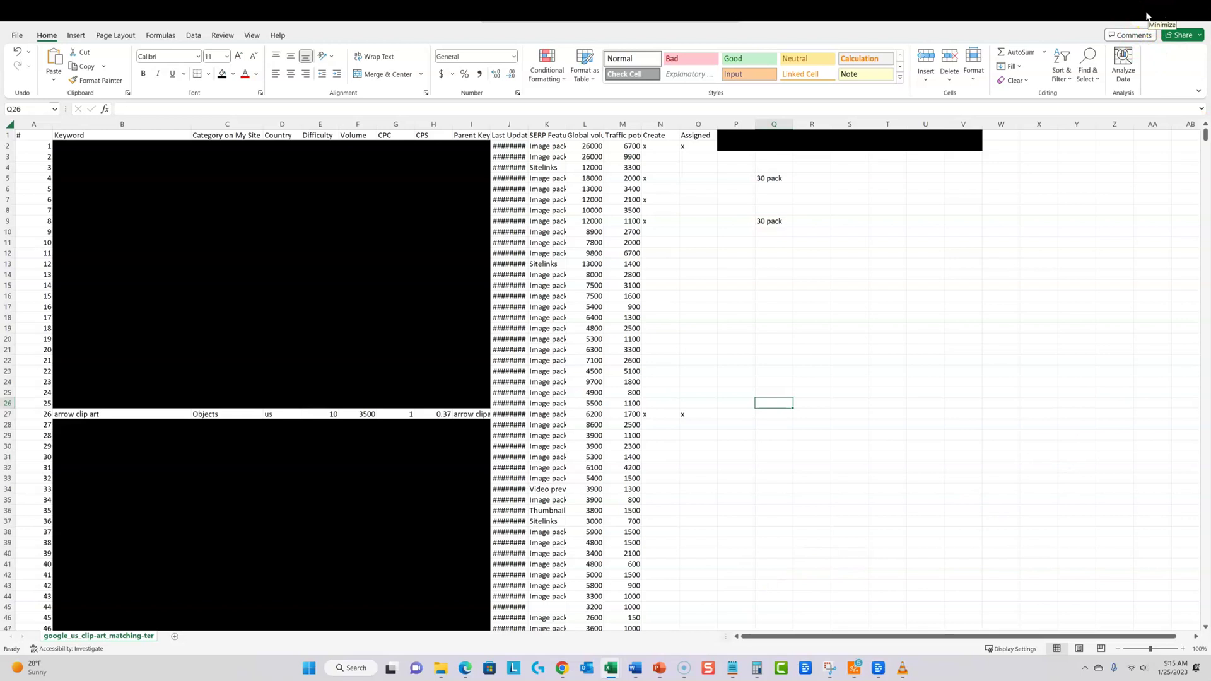
Minimize Excel, then go through Online Store to the installed Digital Downloads app
{"action": "left_click", "coordinate": [1147, 14]}
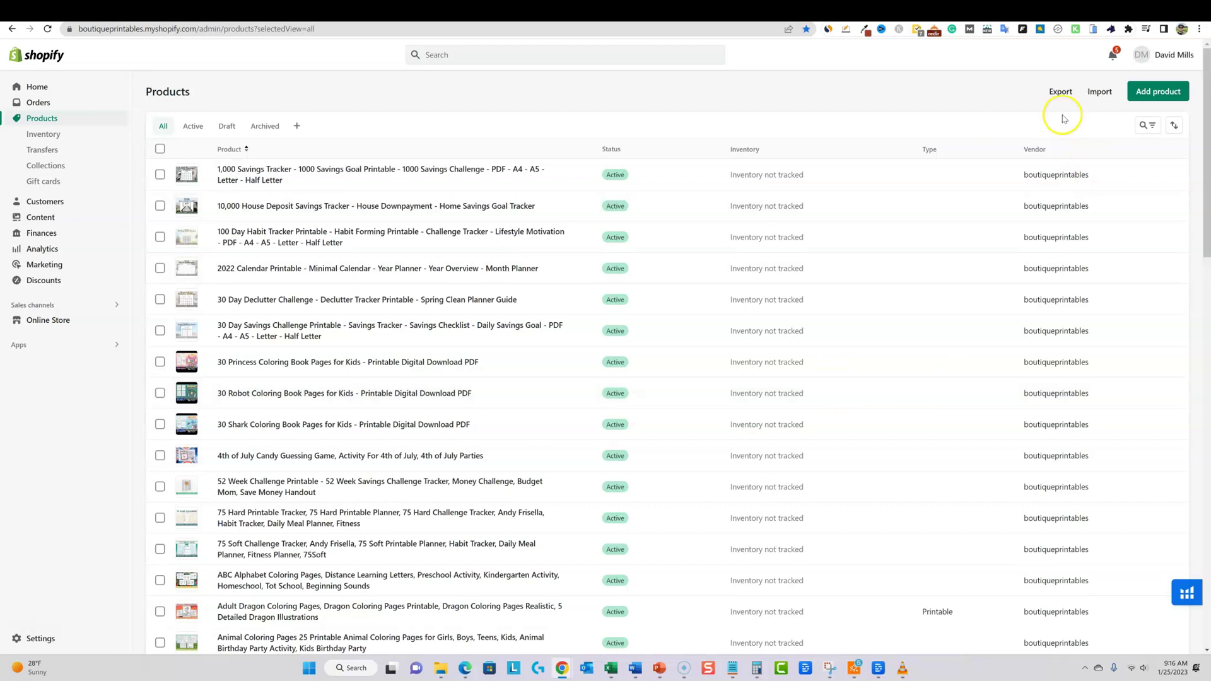
{"action": "left_click", "coordinate": [60, 205]}
{"action": "left_click", "coordinate": [48, 320]}
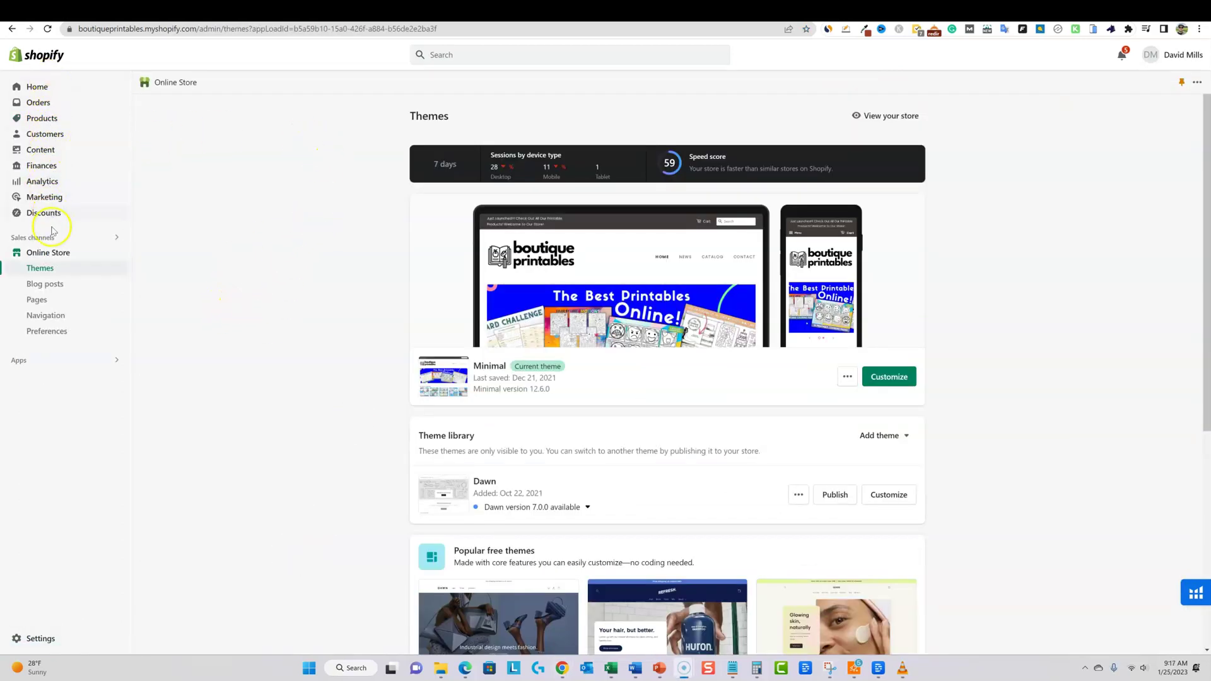
{"action": "left_click", "coordinate": [45, 367]}
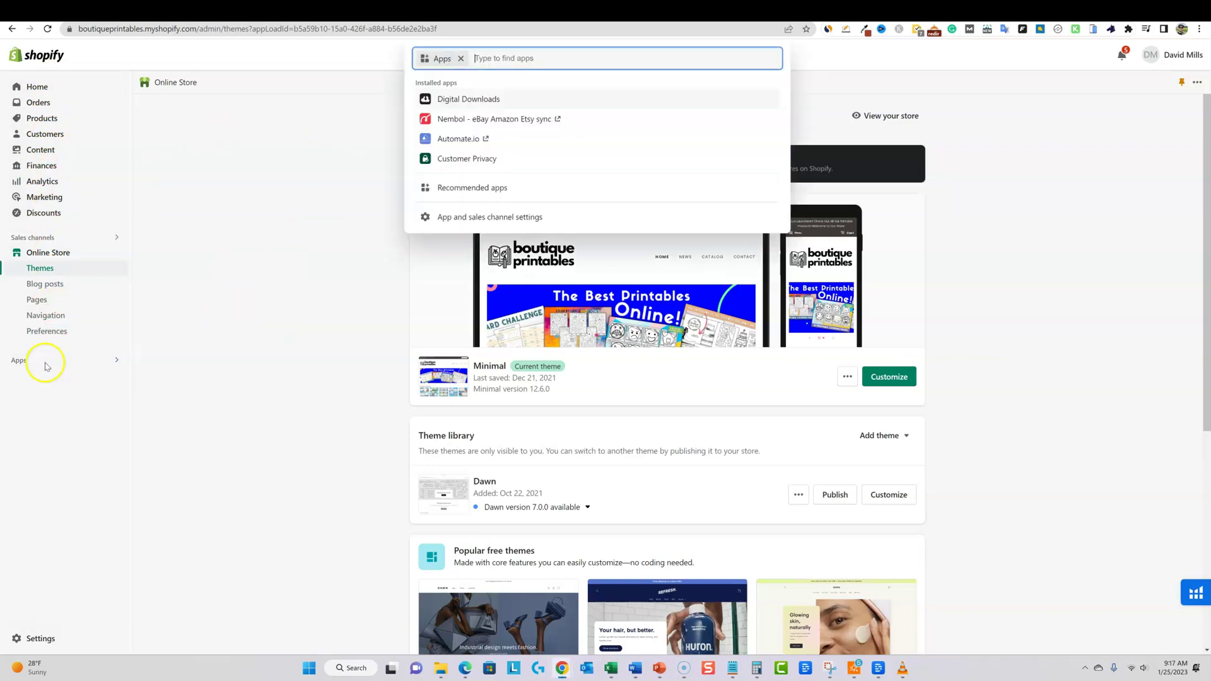
{"action": "left_click", "coordinate": [468, 100]}
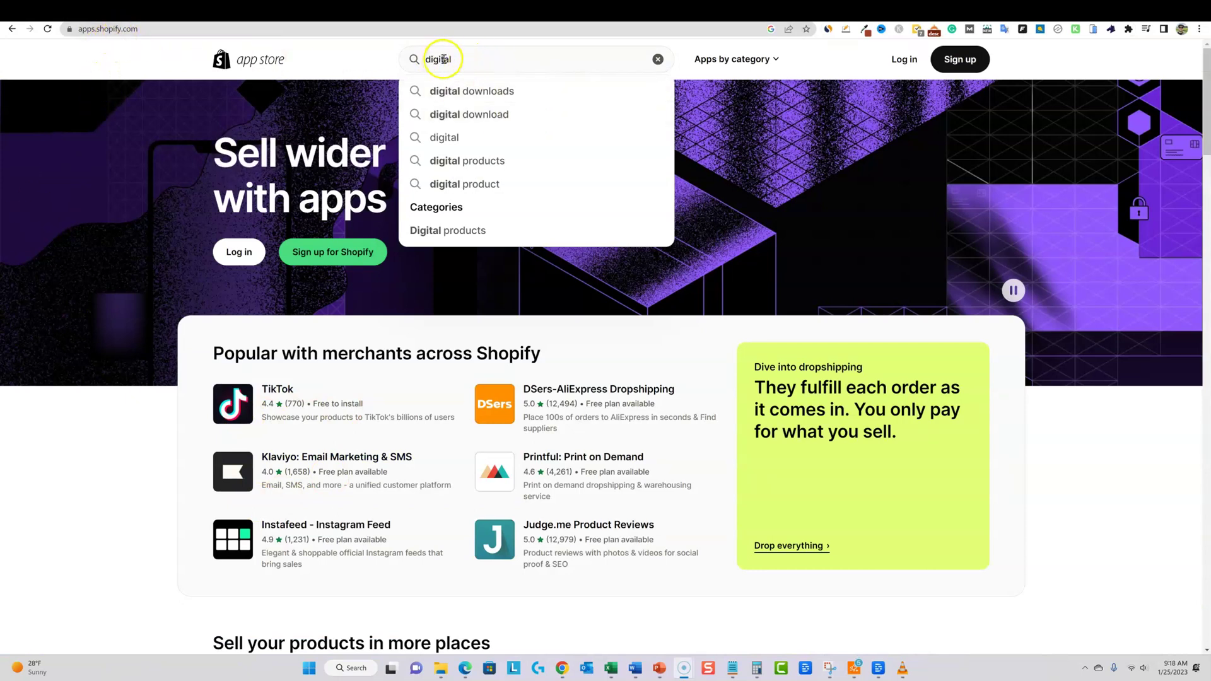
Search 'digital downloads' and open the free Digital Downloads listing (3.1 stars, 351 reviews)
{"action": "left_click", "coordinate": [468, 91]}
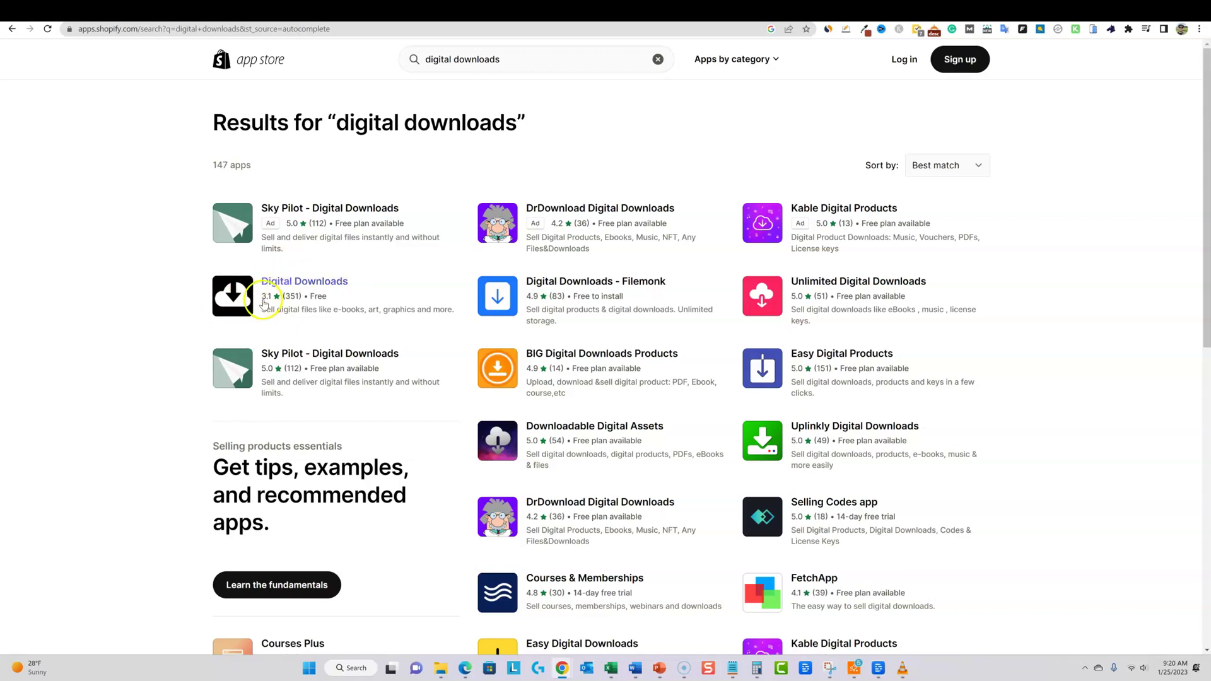
{"action": "left_click", "coordinate": [320, 283]}
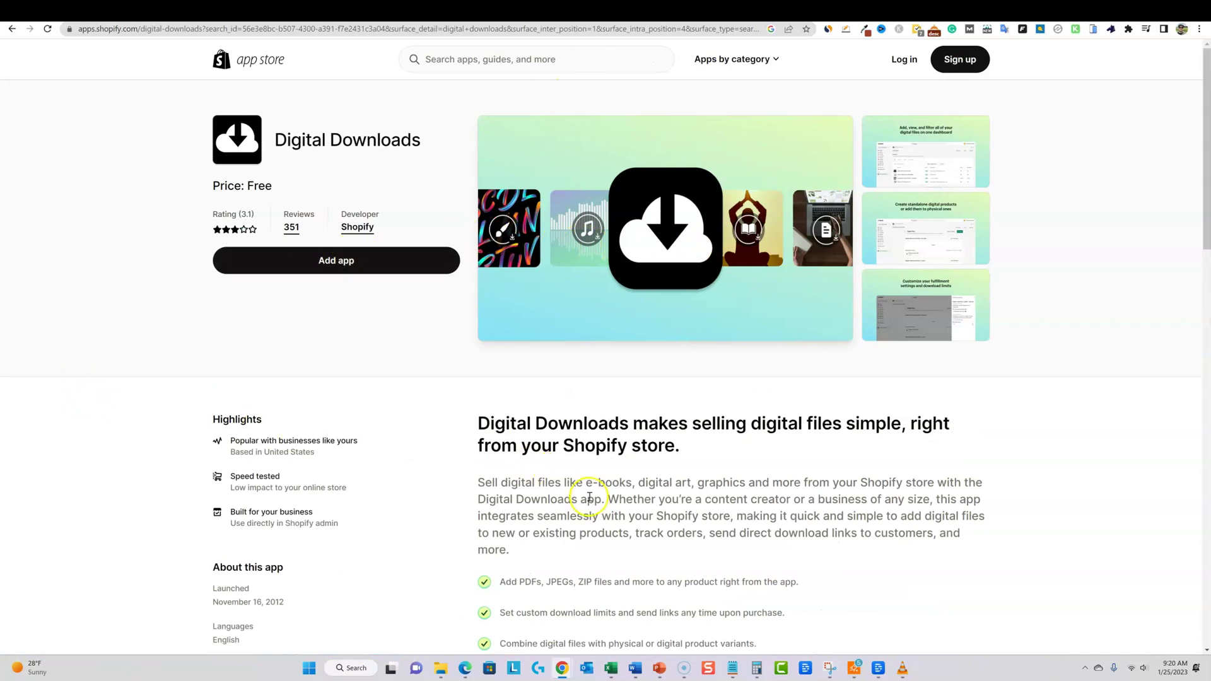
{"action": "scroll", "coordinate": [655, 525], "scroll_direction": "down", "scroll_amount": 5}
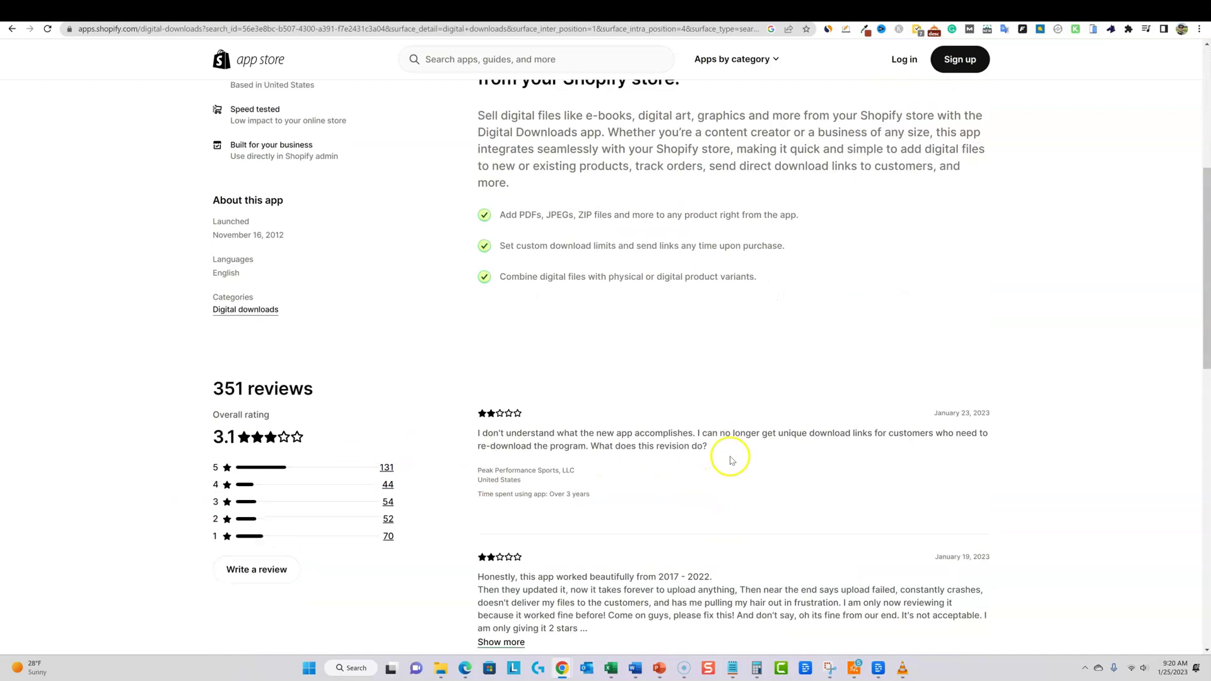
{"action": "scroll", "coordinate": [731, 460], "scroll_direction": "up", "scroll_amount": 5}
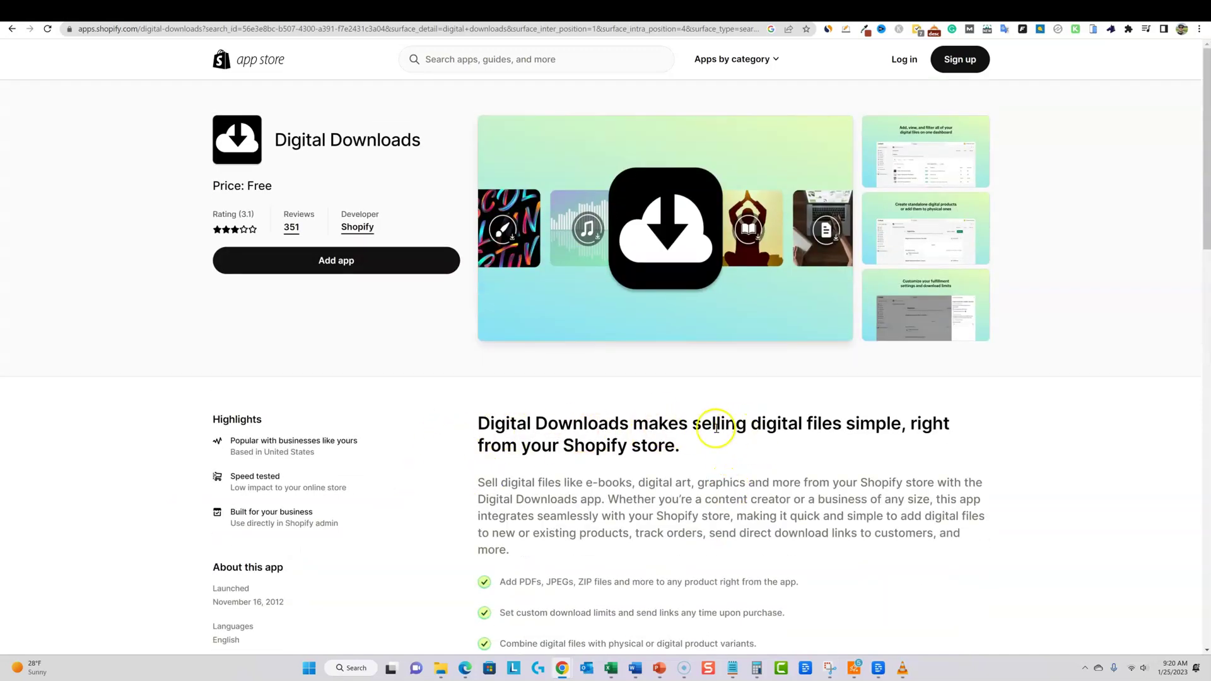
Back in the store admin, open Products and start a new blank product
{"action": "left_click", "coordinate": [976, 14]}
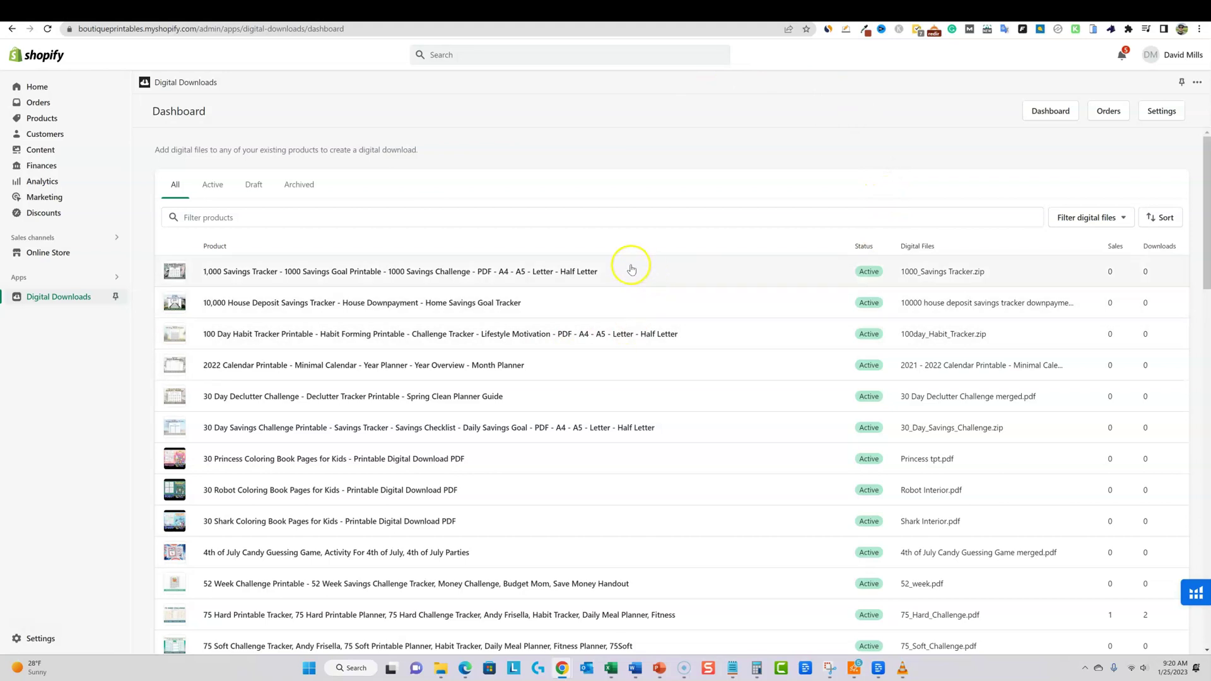
{"action": "left_click", "coordinate": [38, 118]}
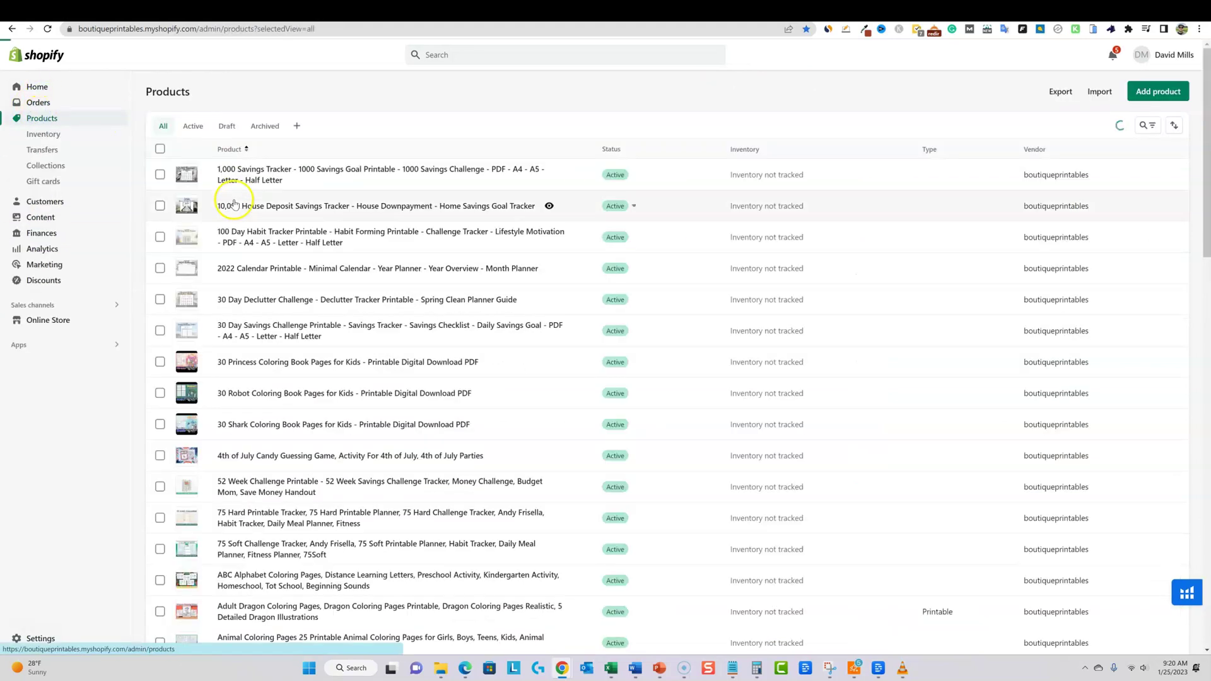
{"action": "left_click", "coordinate": [1153, 94]}
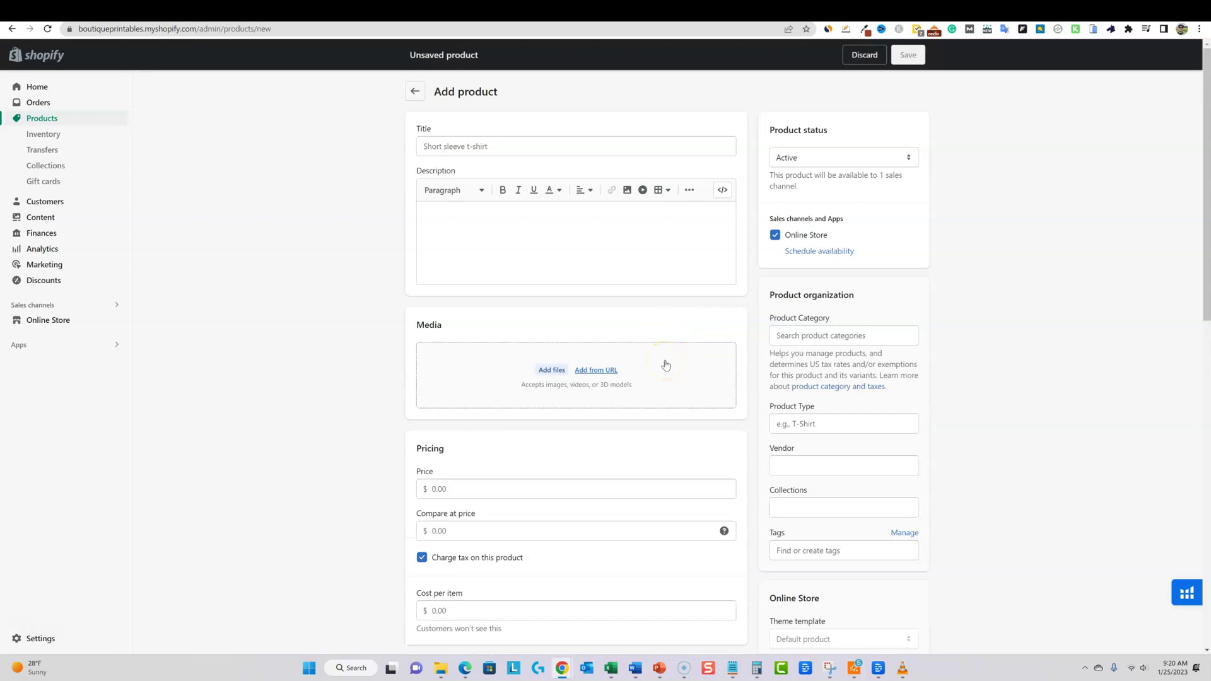
{"action": "left_click", "coordinate": [681, 352]}
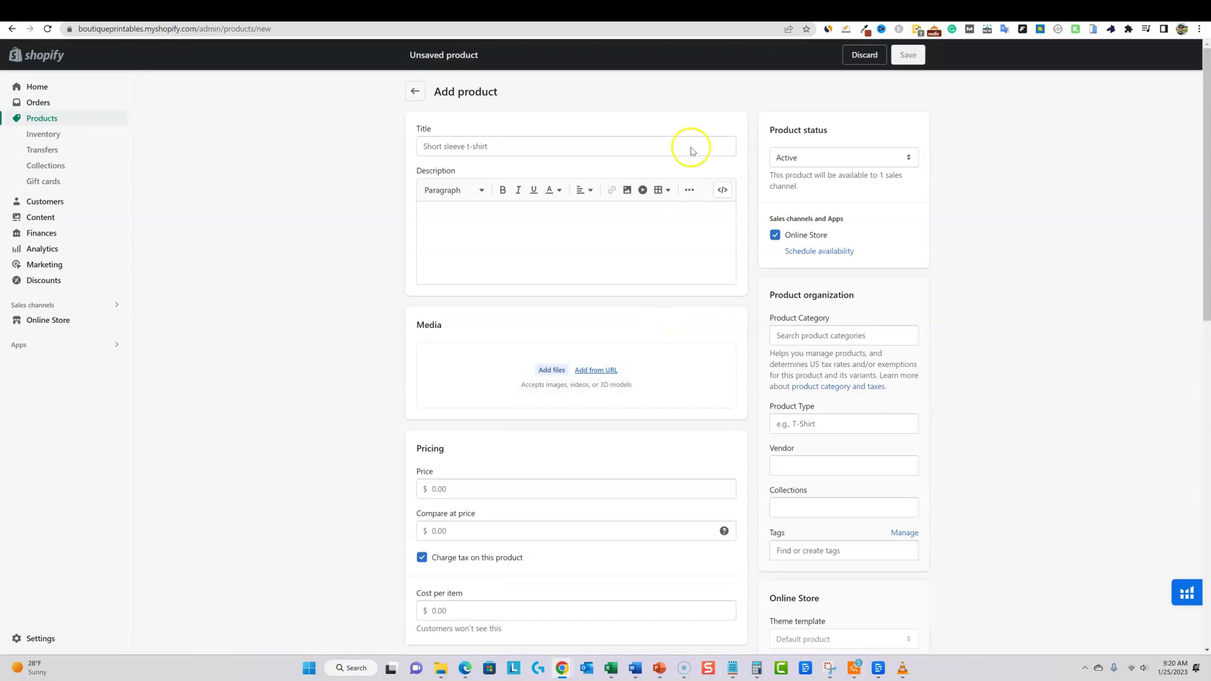
{"action": "mouse_move", "coordinate": [830, 668]}
Copy the 'arrow clip art' keyword from cell B27 into the product Title
{"action": "mouse_move", "coordinate": [610, 668]}
{"action": "left_click", "coordinate": [647, 629]}
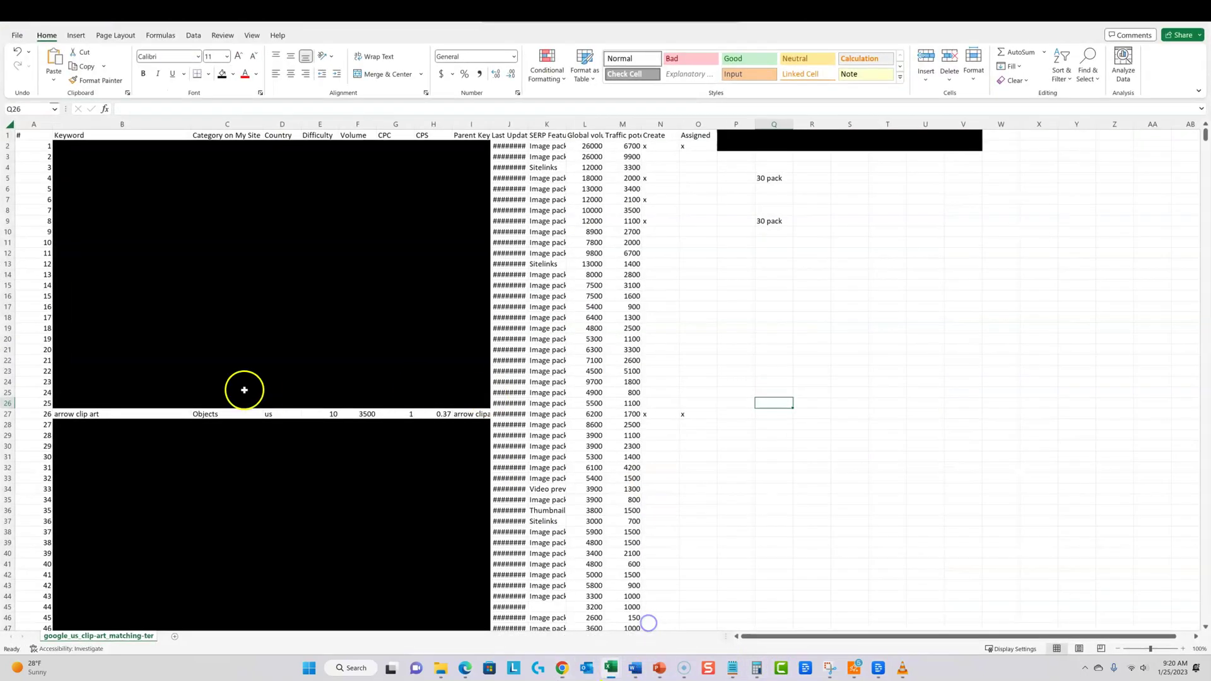
{"action": "left_click", "coordinate": [130, 413]}
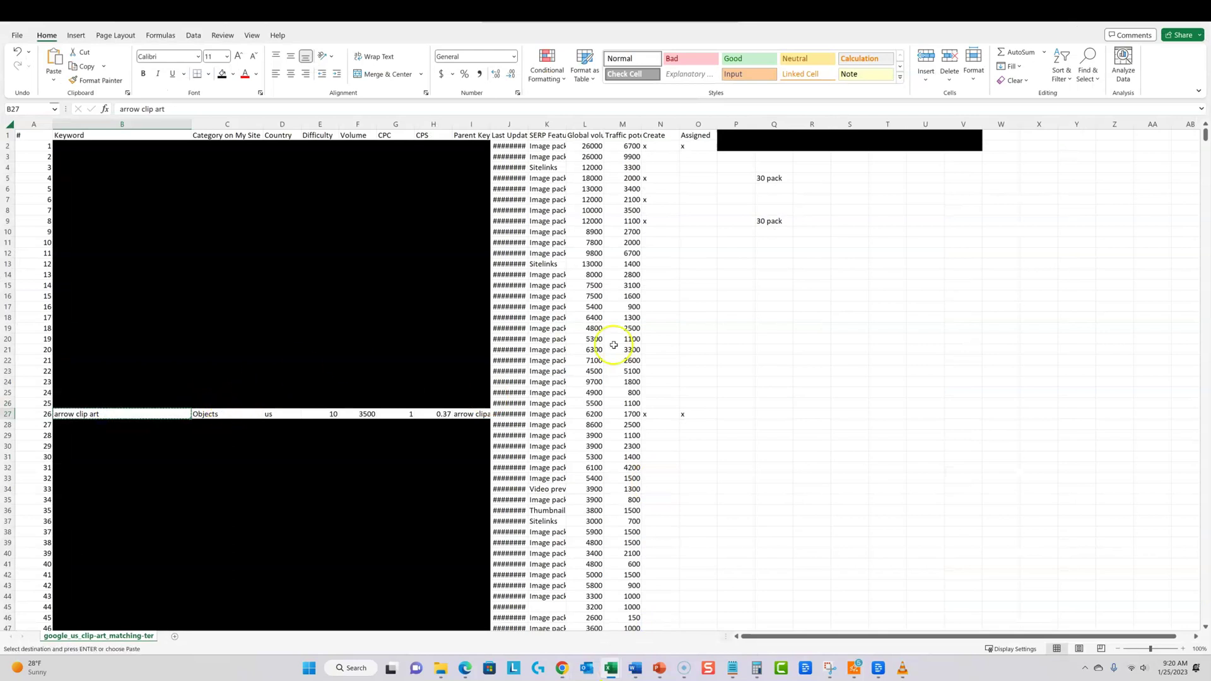
{"action": "left_click", "coordinate": [1123, 10]}
{"action": "left_click", "coordinate": [449, 147]}
{"action": "type", "text": "arrow clip art"}
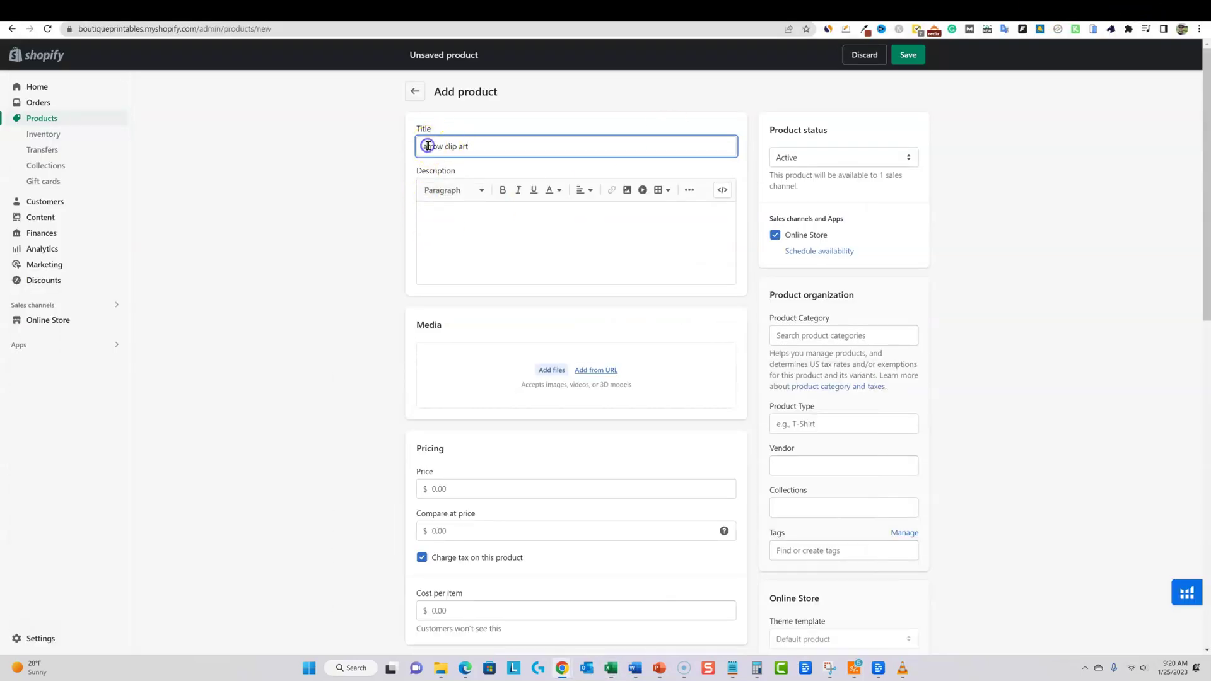
Capitalize it and complete the title as 'Arrow Clip Art - 30 Pack Instant Download PNG (2023)'
{"action": "key", "text": "BackSpace"}
{"action": "type", "text": "A"}
{"action": "key", "text": "BackSpace"}
{"action": "type", "text": "C"}
{"action": "key", "text": "BackSpace"}
{"action": "type", "text": "aA"}
{"action": "key", "text": "End"}
{"action": "type", "text": "- 30 Pack"}
{"action": "type", "text": " Downlo"}
{"action": "key", "text": "BackSpace"}
{"action": "key", "text": "BackSpace"}
{"action": "key", "text": "BackSpace"}
{"action": "key", "text": "BackSpace"}
{"action": "key", "text": "BackSpace"}
{"action": "key", "text": "BackSpace"}
{"action": "type", "text": "Instant Download PNG"}
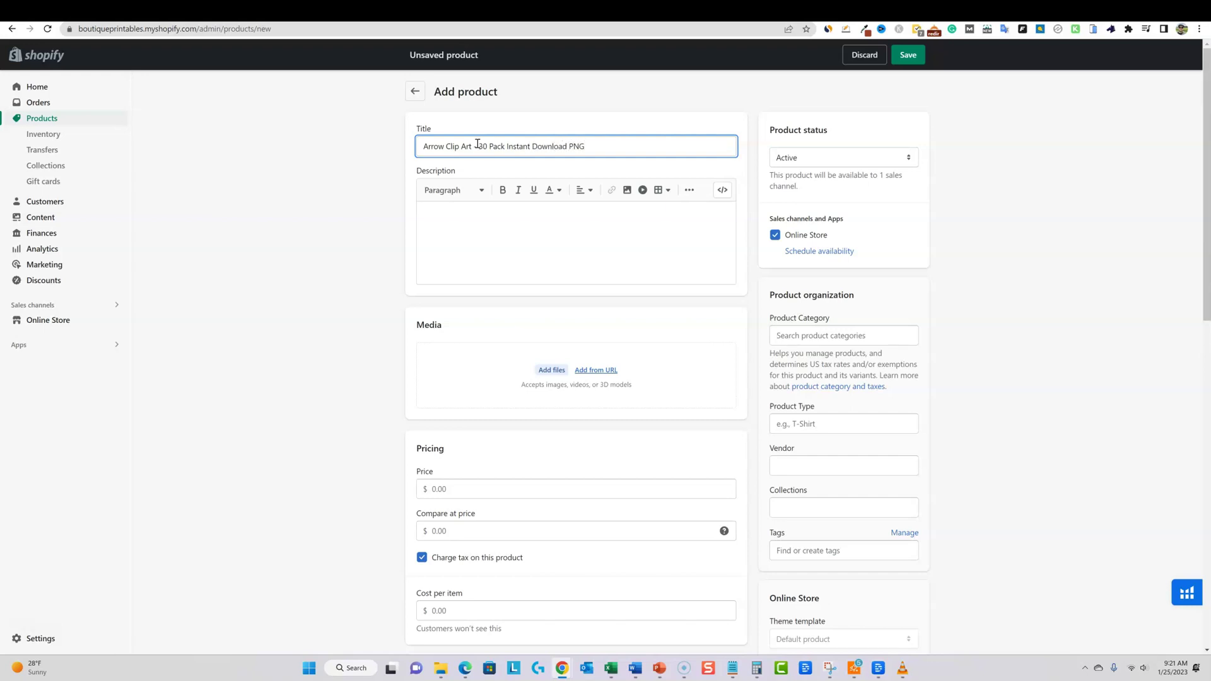
{"action": "type", "text": " (2023"}
Select the title and place the cursor in the empty Description box
{"action": "left_click", "coordinate": [455, 218]}
{"action": "left_click_drag", "start_coordinate": [608, 146], "coordinate": [409, 149]}
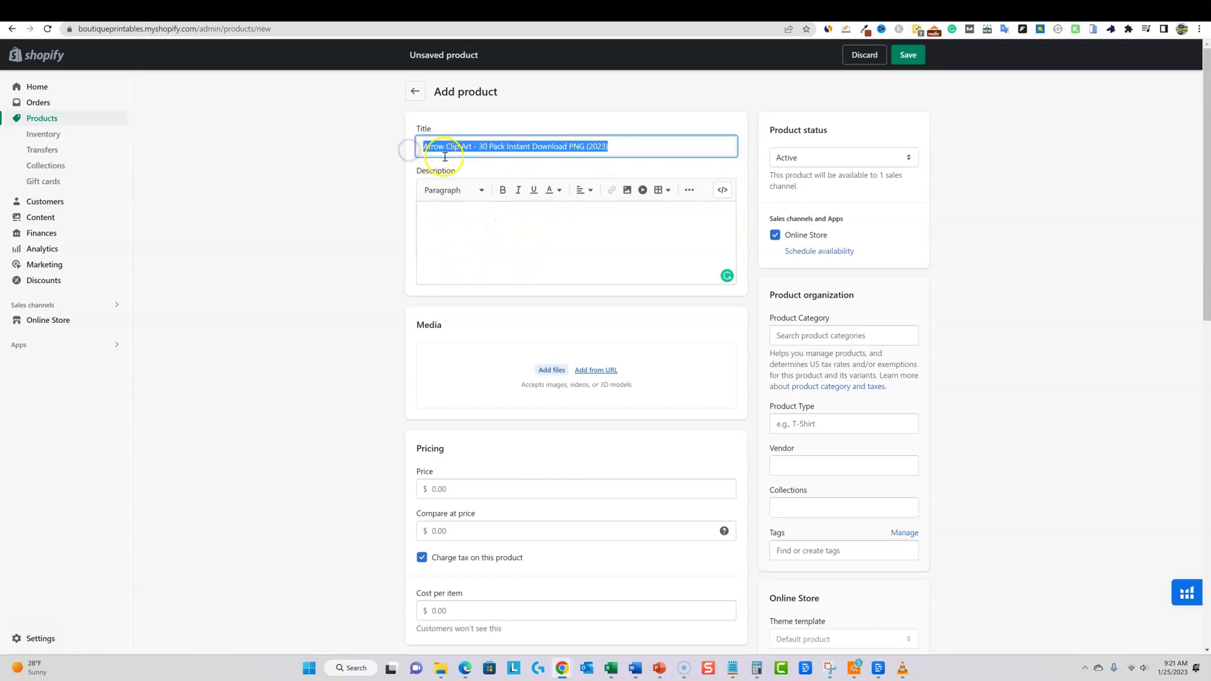
{"action": "left_click", "coordinate": [542, 232]}
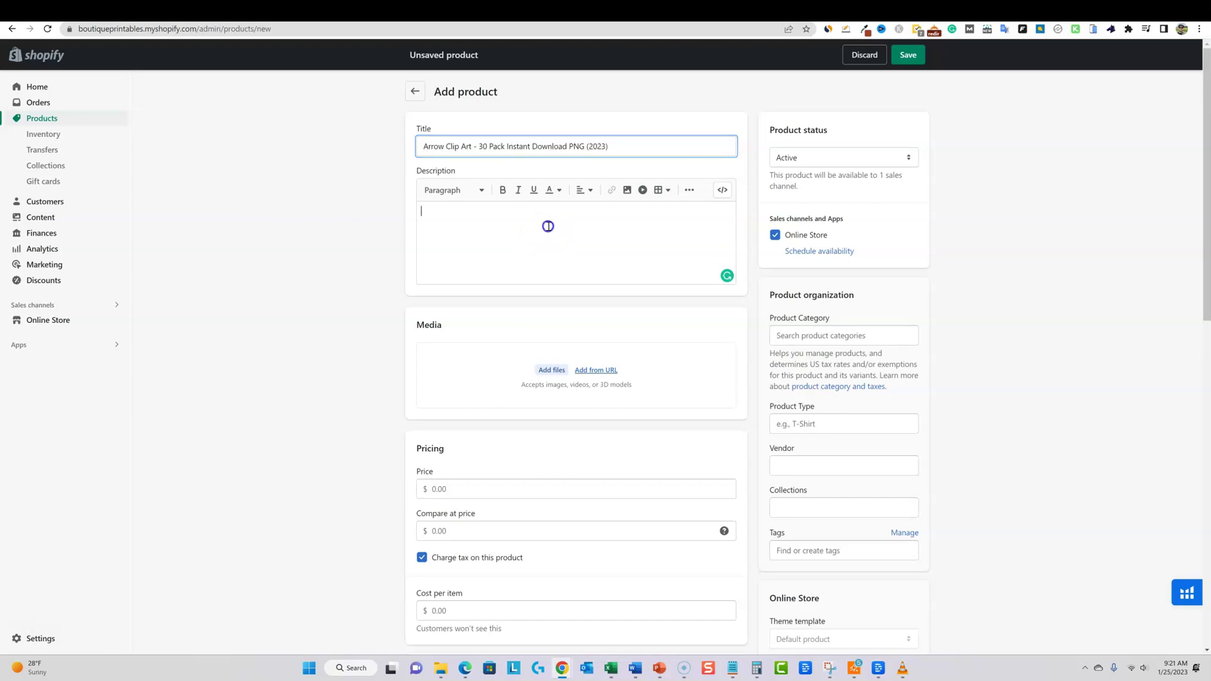
{"action": "left_click_drag", "start_coordinate": [593, 146], "coordinate": [603, 236]}
{"action": "left_click", "coordinate": [435, 244]}
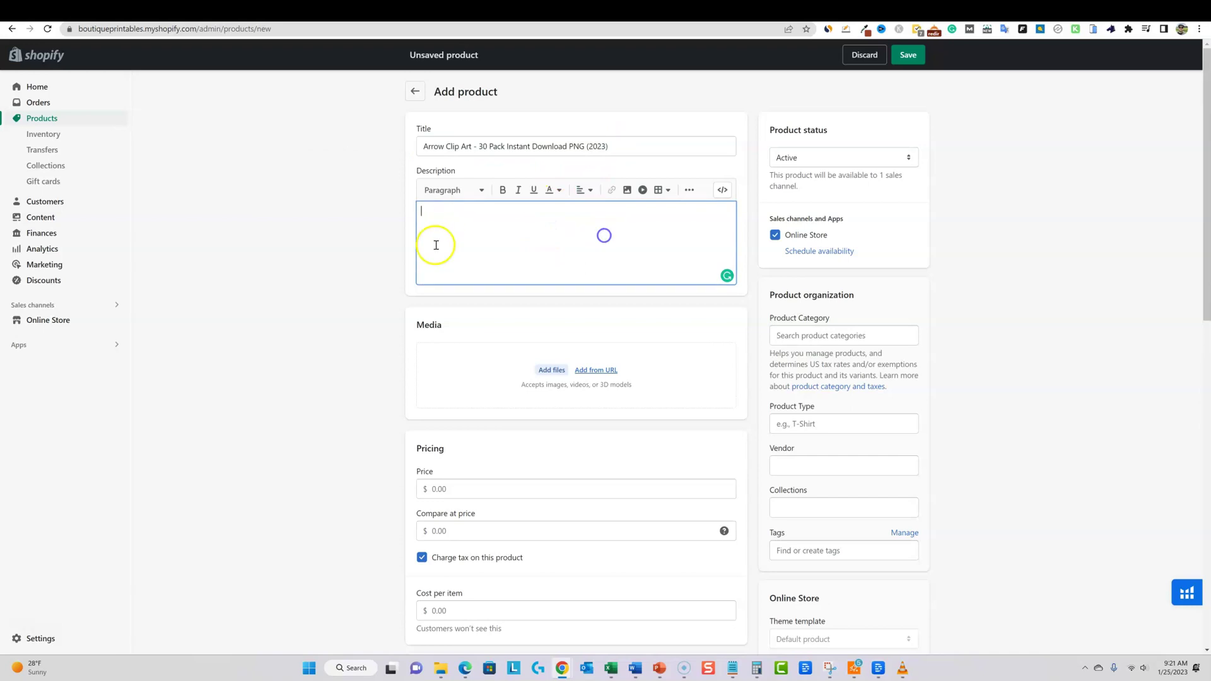
In ChatGPT, write 'give me an ecommerce product description for my shopify' followed by the pasted product title
{"action": "left_click", "coordinate": [1010, 16]}
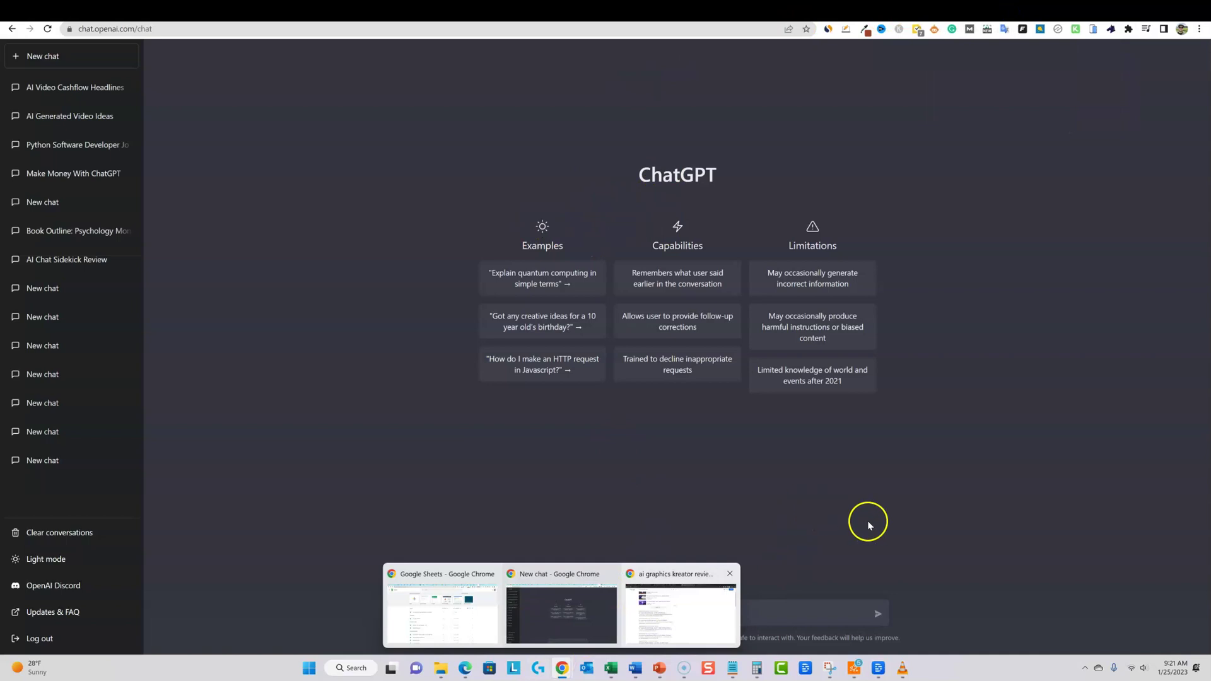
{"action": "left_click", "coordinate": [653, 608]}
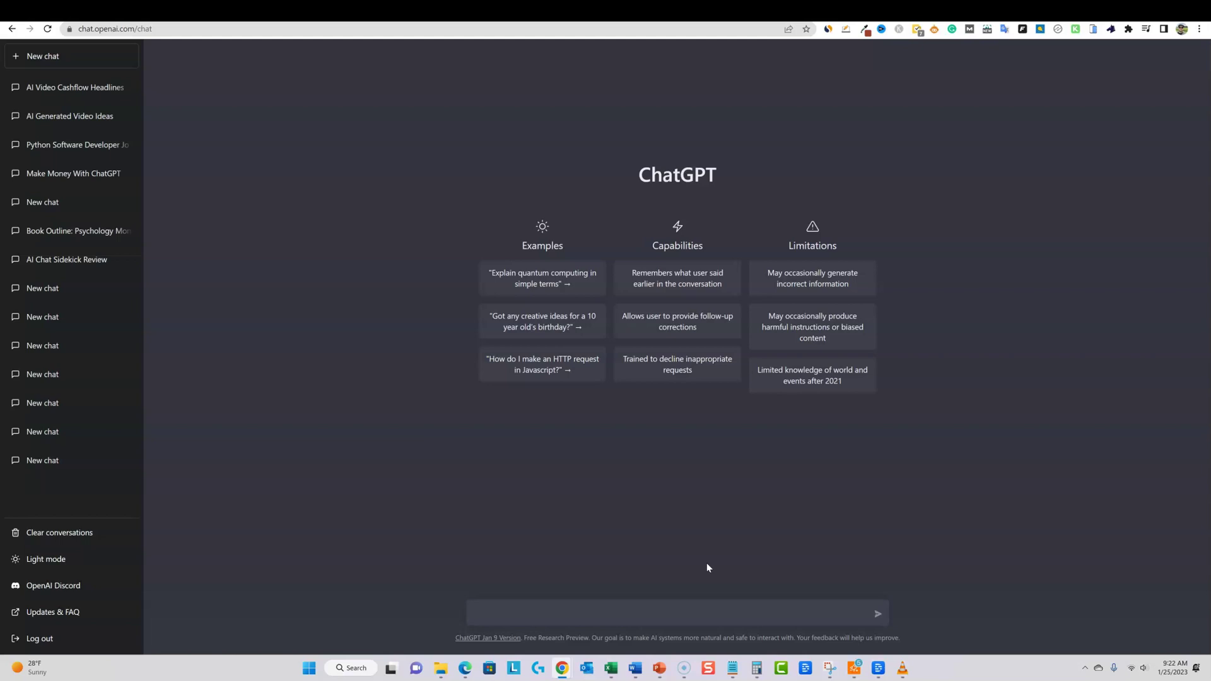
{"action": "type", "text": "give me an ecommerce desctiption"}
{"action": "key", "text": "BackSpace"}
{"action": "key", "text": "BackSpace"}
{"action": "key", "text": "BackSpace"}
{"action": "key", "text": "BackSpace"}
{"action": "key", "text": "BackSpace"}
{"action": "key", "text": "BackSpace"}
{"action": "key", "text": "BackSpace"}
{"action": "type", "text": "ription"}
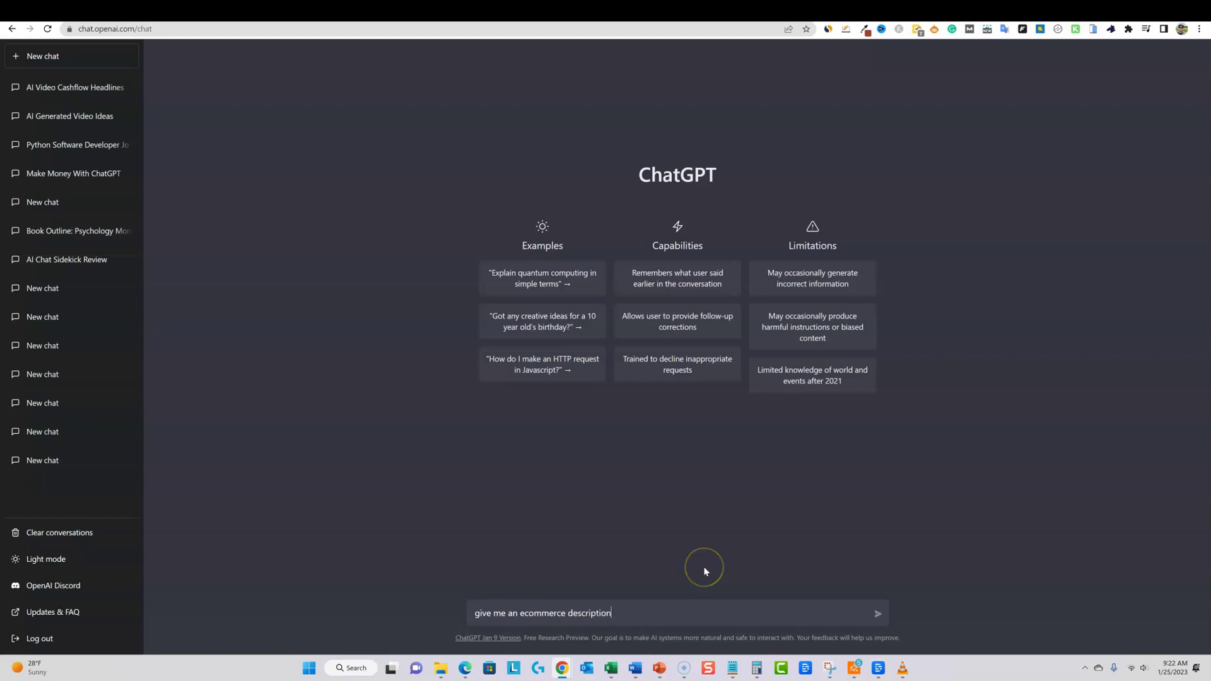
{"action": "key", "text": "ctrl+Left"}
{"action": "type", "text": "product"}
{"action": "left_click", "coordinate": [662, 614]}
{"action": "type", "text": "for my shopif"}
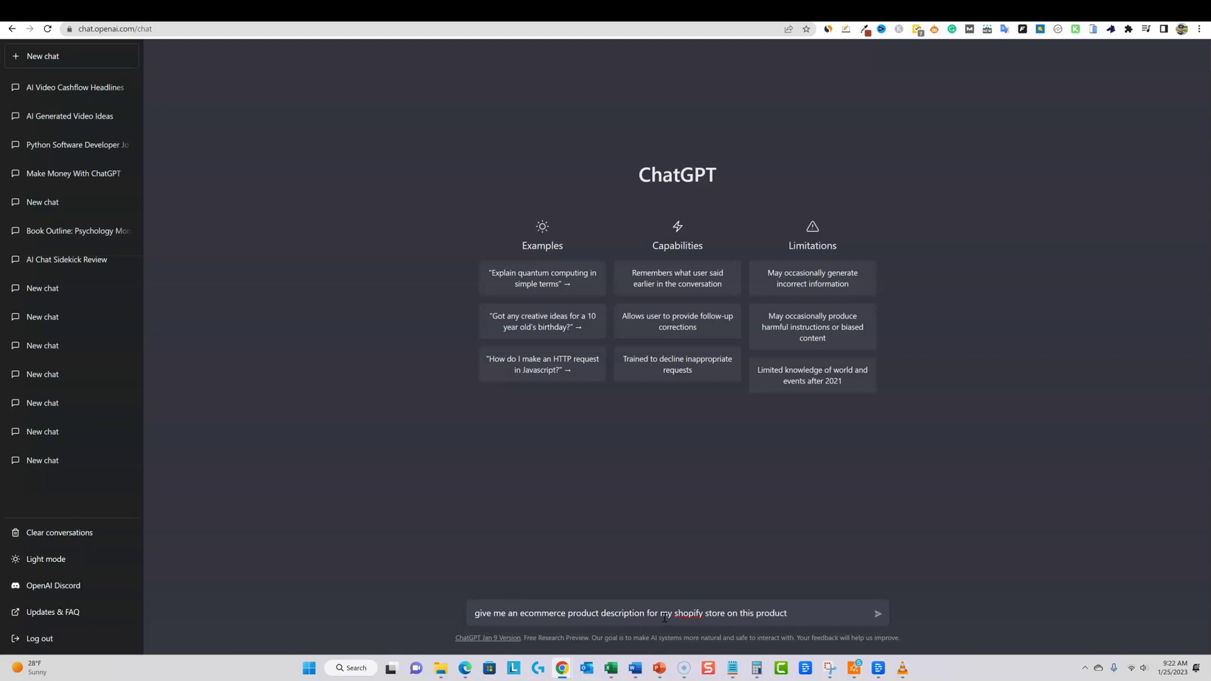
{"action": "type", "text": ": Arrow Clip Art - 30 Pack Instant Download PNG (2023)"}
Send the prompt and select the generated Arrow Clip Art description
{"action": "key", "text": "Return"}
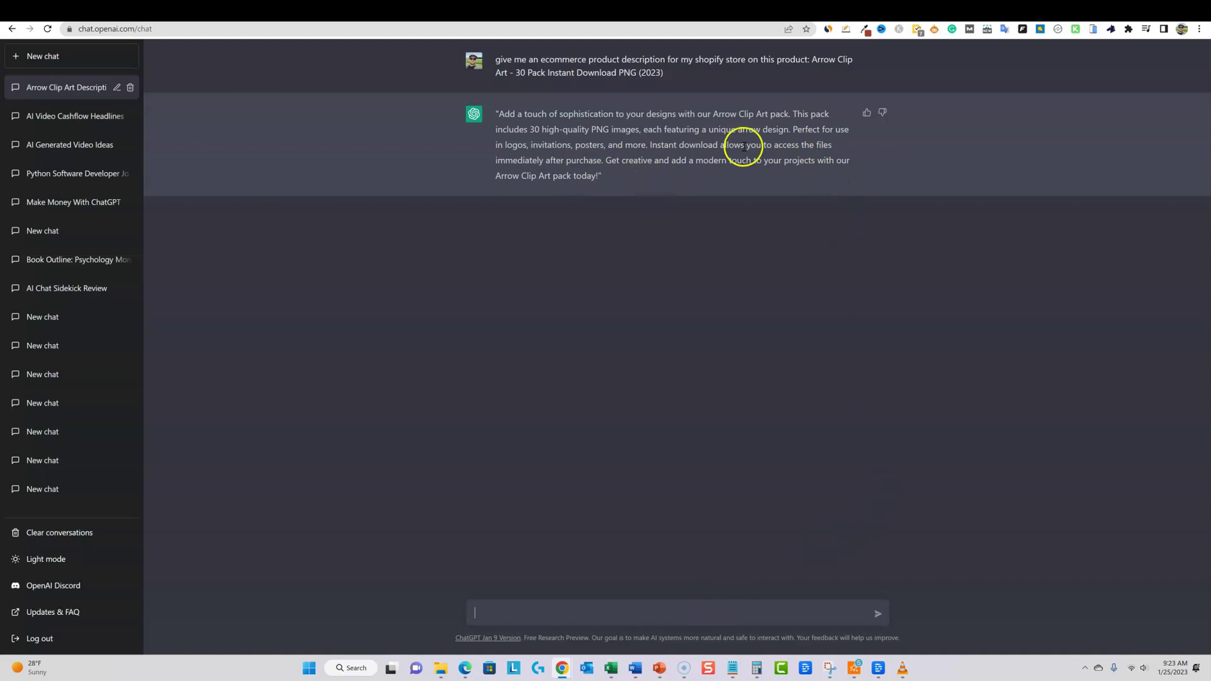
{"action": "left_click_drag", "start_coordinate": [617, 176], "coordinate": [498, 112]}
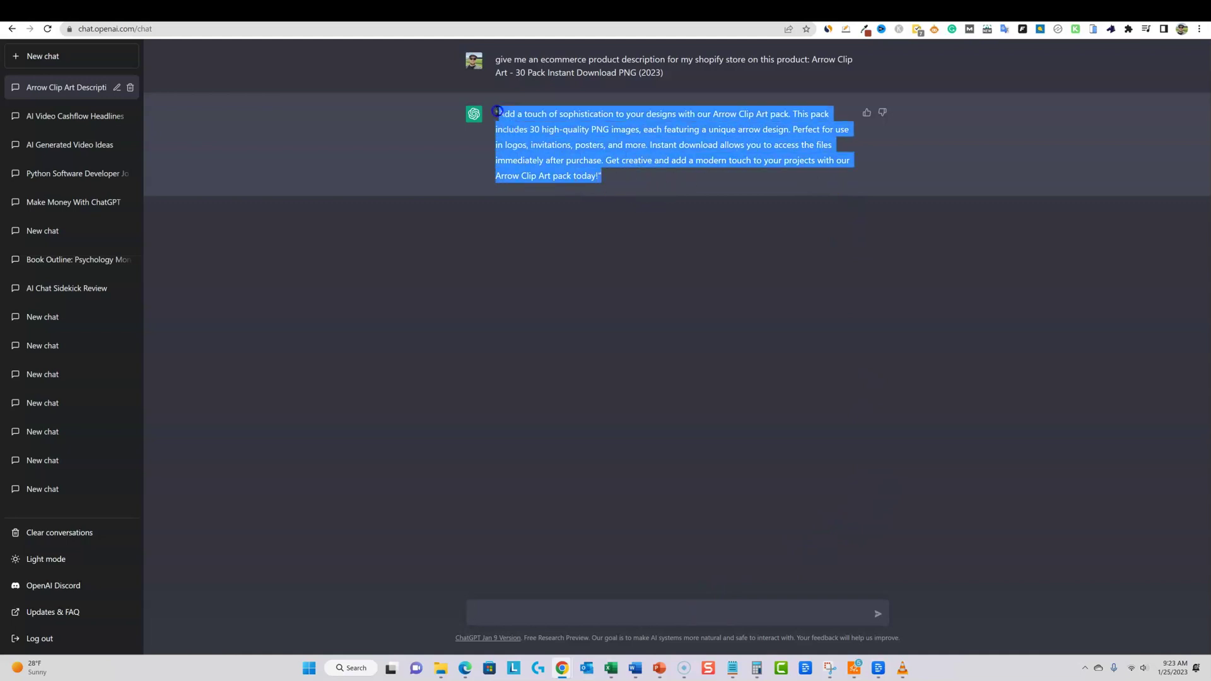
Ask ChatGPT to expand the description for education, kids, teachers in the classroom and parents
{"action": "left_click", "coordinate": [598, 614]}
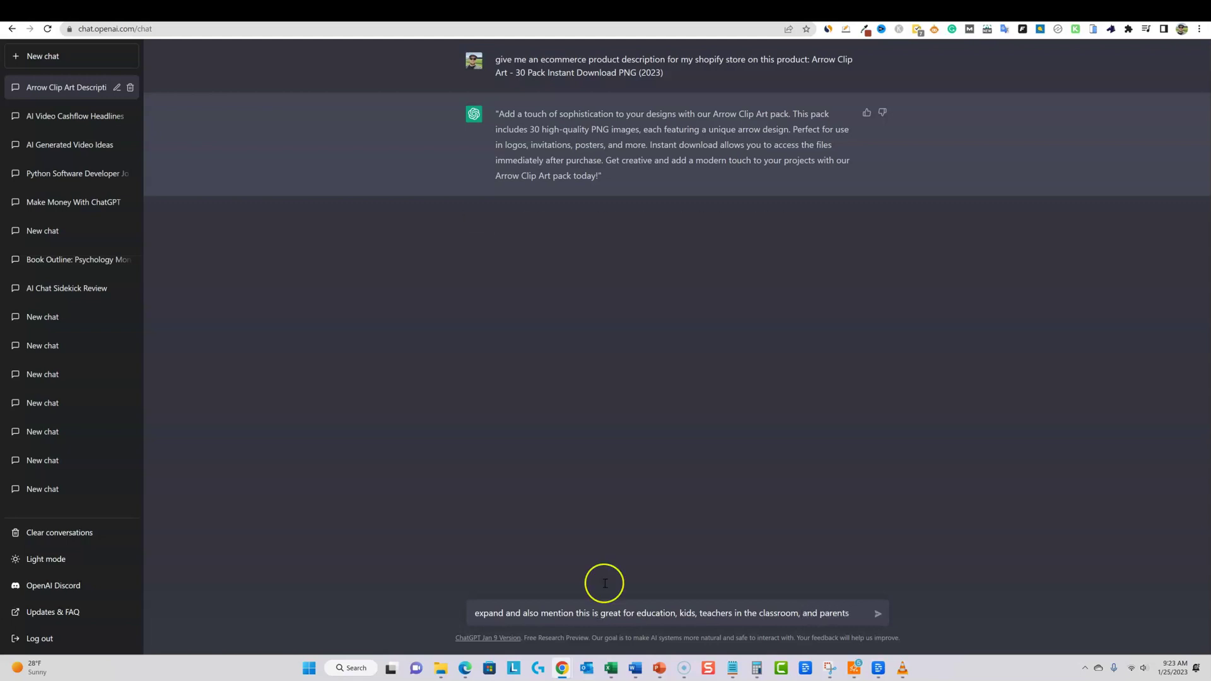
{"action": "key", "text": "Return"}
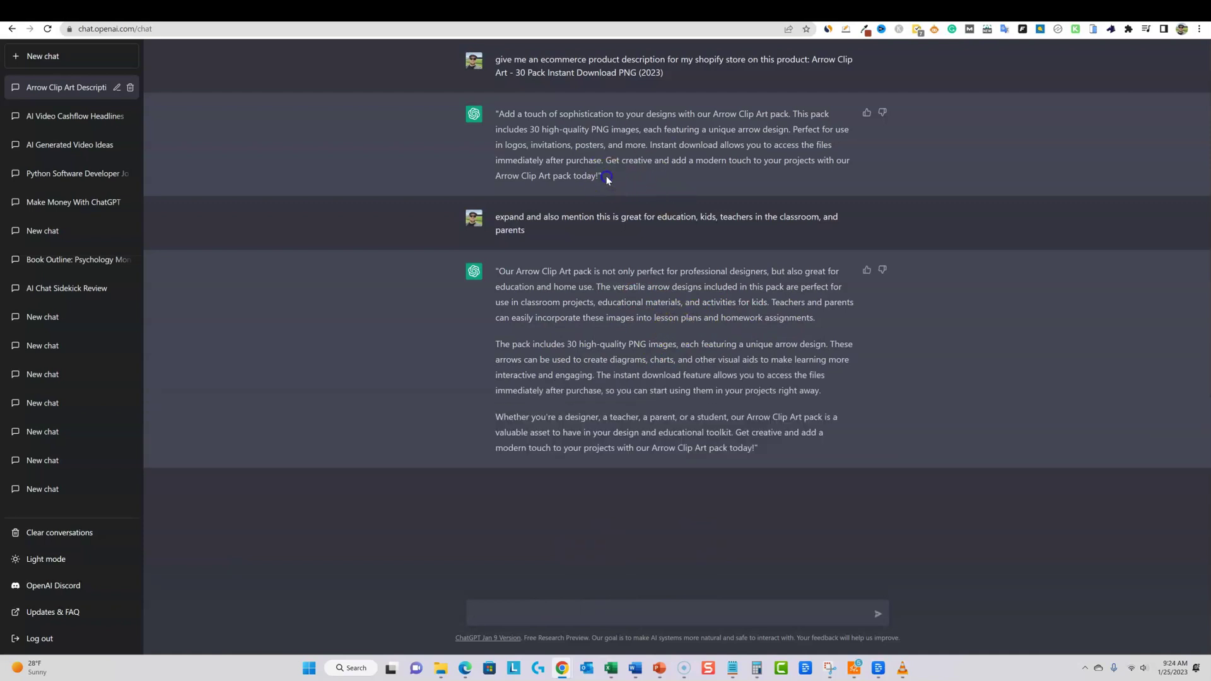
Paste the first ChatGPT description into the Shopify product Description as plain text
{"action": "left_click_drag", "start_coordinate": [604, 178], "coordinate": [497, 123]}
{"action": "key", "text": "ctrl+c"}
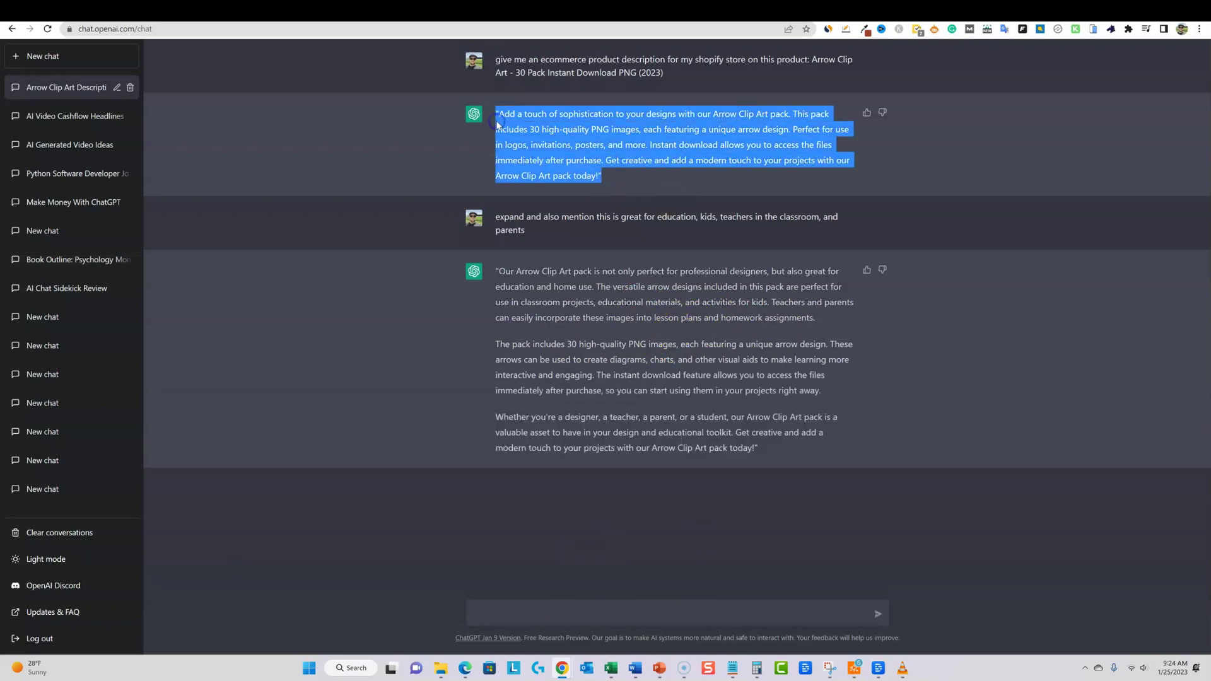
{"action": "left_click", "coordinate": [981, 12]}
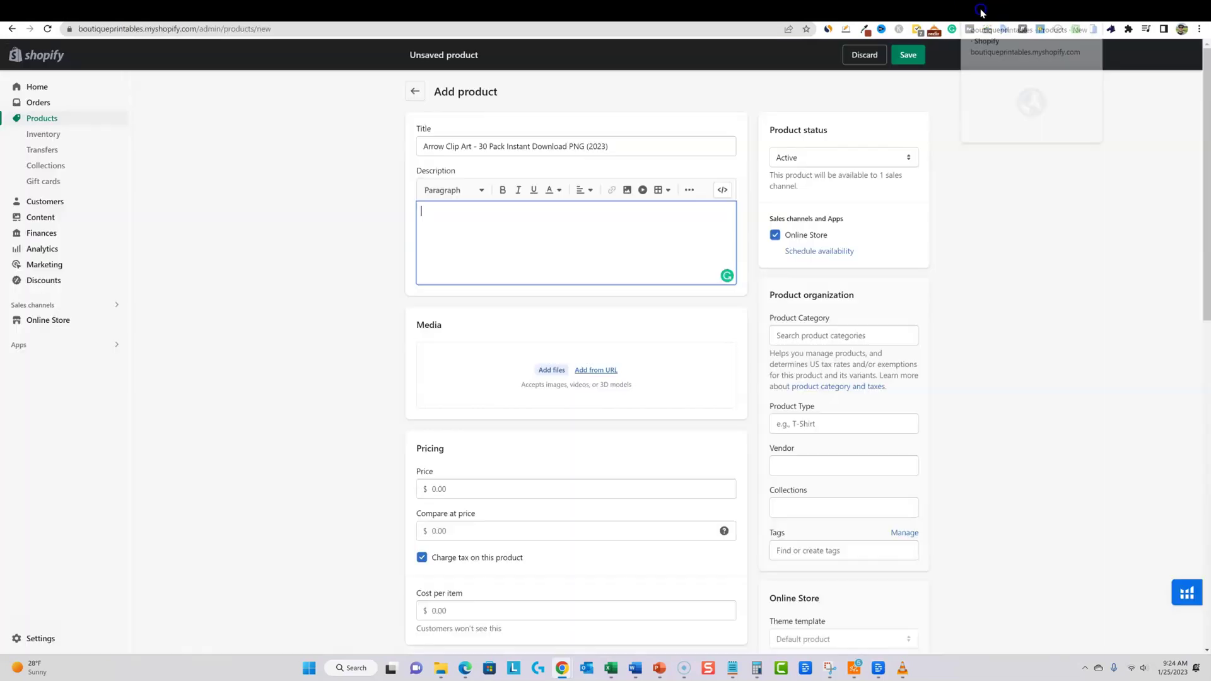
{"action": "right_click", "coordinate": [471, 228]}
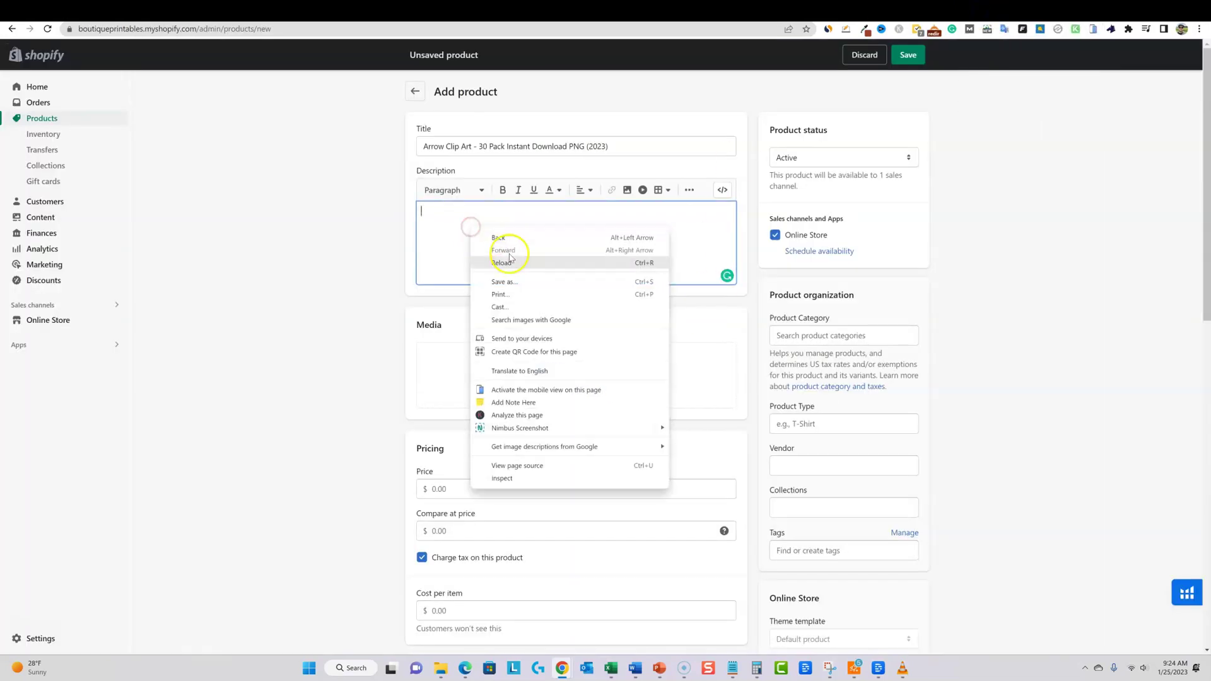
{"action": "right_click", "coordinate": [442, 219]}
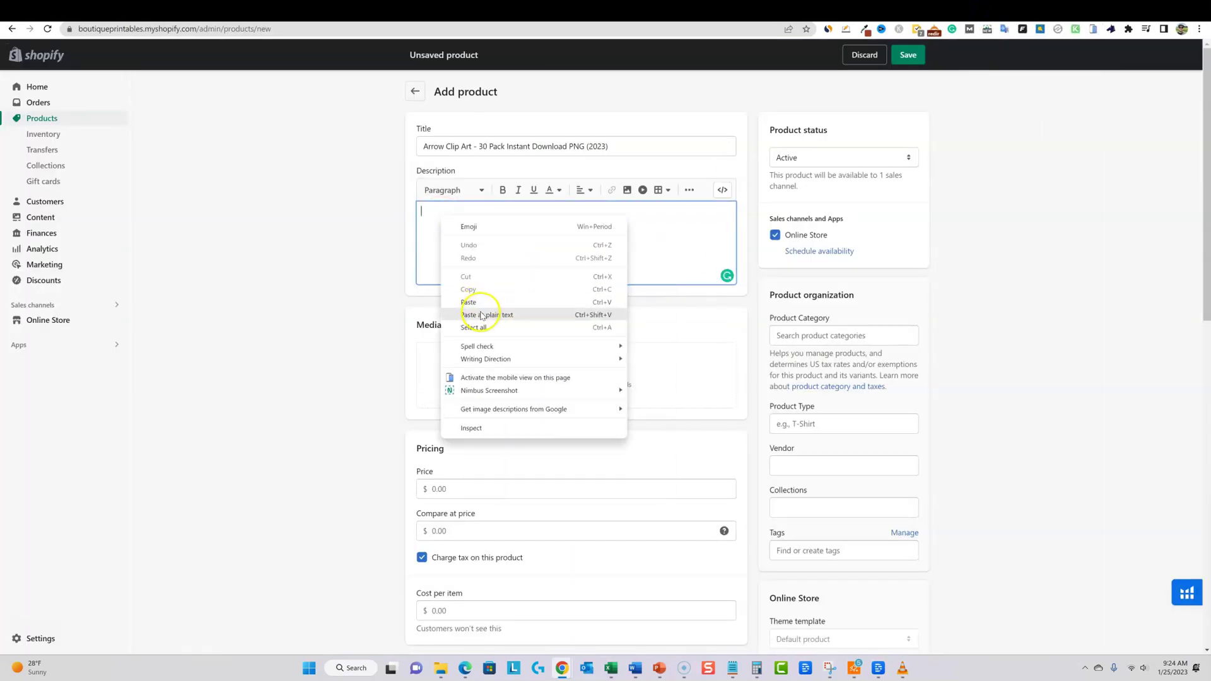
{"action": "left_click", "coordinate": [482, 313]}
{"action": "left_click_drag", "start_coordinate": [521, 291], "coordinate": [410, 206]}
{"action": "key", "text": "ctrl+x"}
{"action": "key", "text": "ctrl+v"}
{"action": "left_click_drag", "start_coordinate": [516, 252], "coordinate": [411, 197]}
{"action": "key", "text": "BackSpace"}
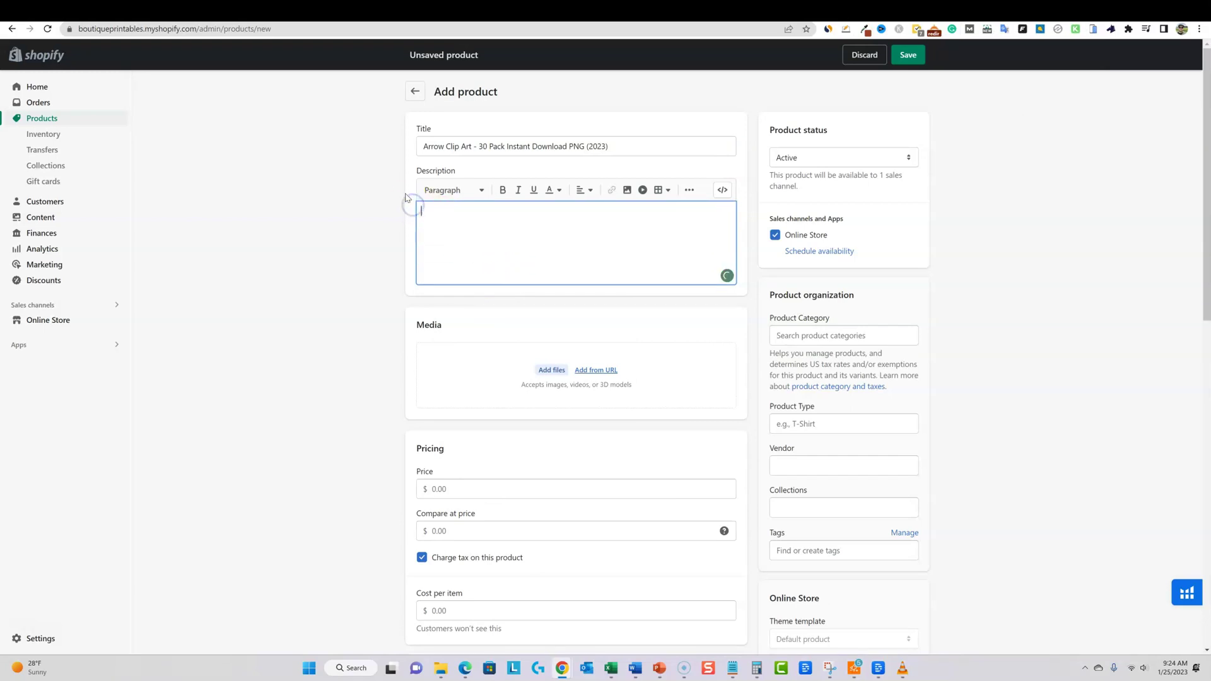
{"action": "right_click", "coordinate": [527, 227]}
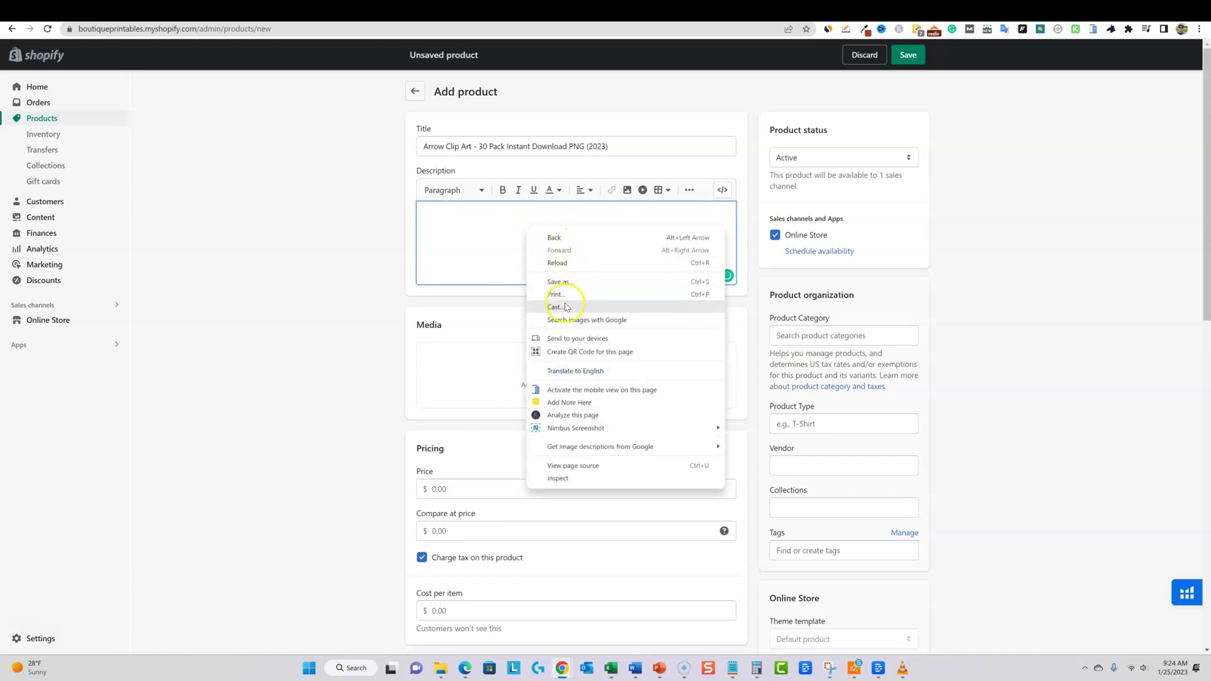
{"action": "left_click", "coordinate": [685, 222]}
{"action": "key", "text": "ctrl+v"}
Split it into three paragraphs at 'Perfect for use' and 'Get creative', removing both quotation marks
{"action": "left_click", "coordinate": [682, 222]}
{"action": "key", "text": "Return"}
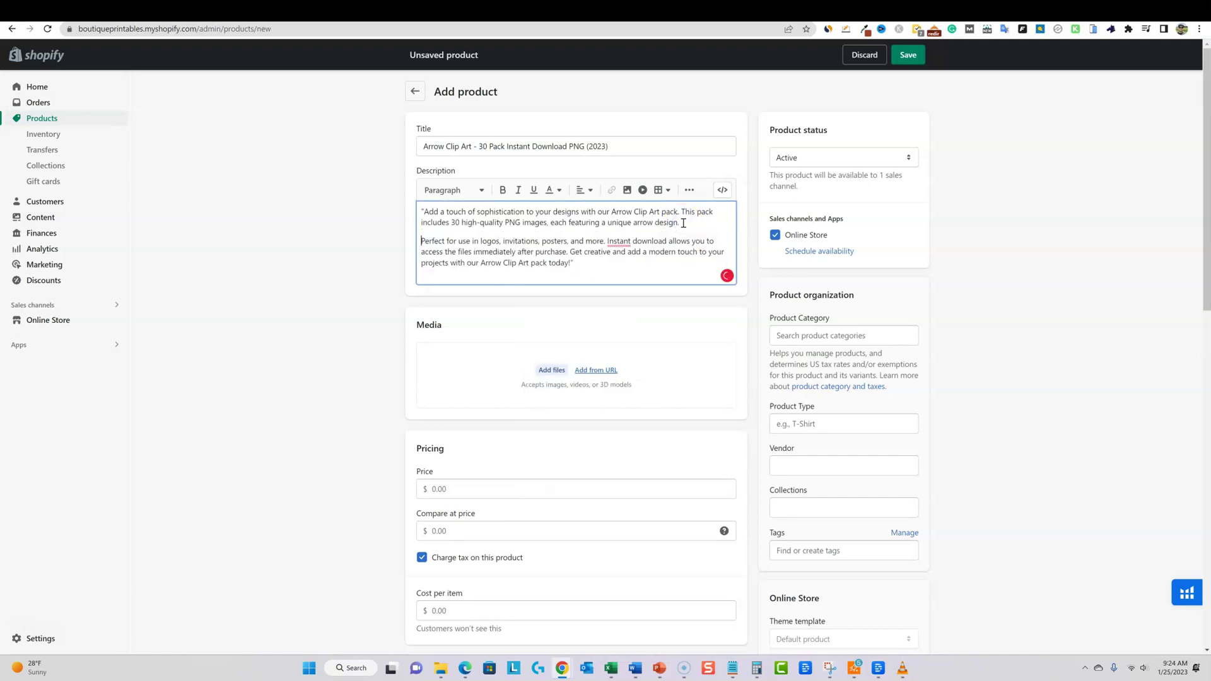
{"action": "left_click", "coordinate": [569, 252]}
{"action": "key", "text": "Return"}
{"action": "left_click", "coordinate": [730, 270]}
{"action": "key", "text": "BackSpace"}
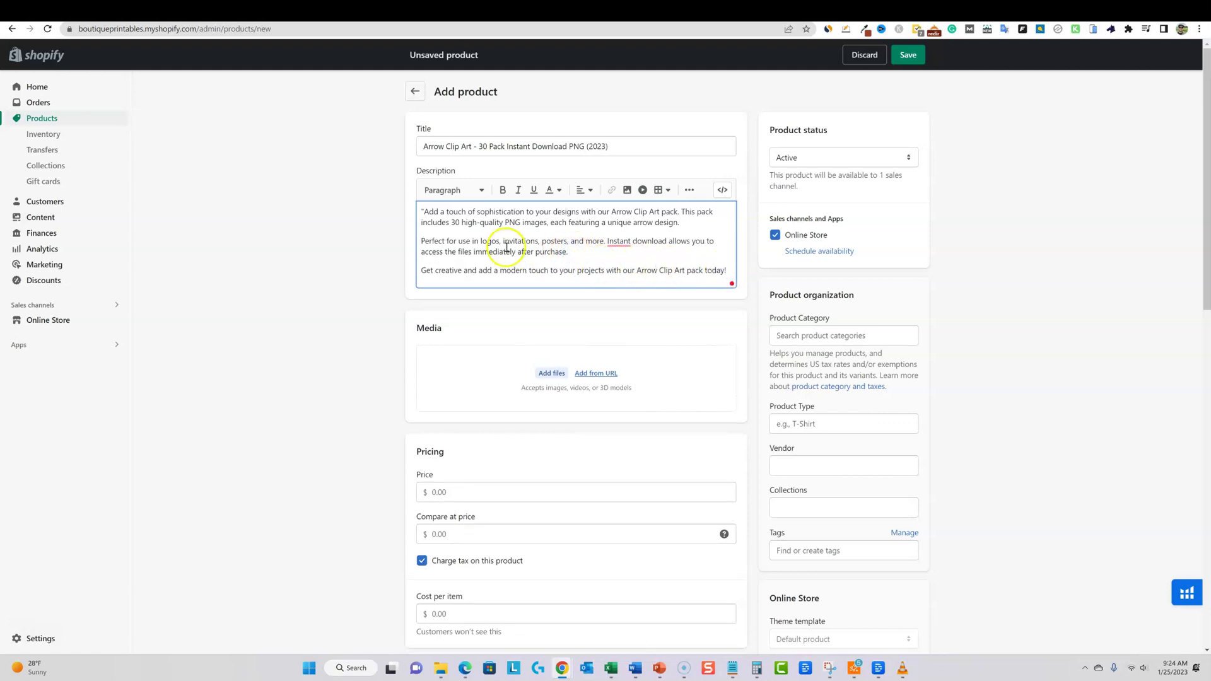
{"action": "left_click", "coordinate": [425, 211]}
{"action": "key", "text": "BackSpace"}
{"action": "left_click", "coordinate": [730, 270]}
{"action": "key", "text": "Return"}
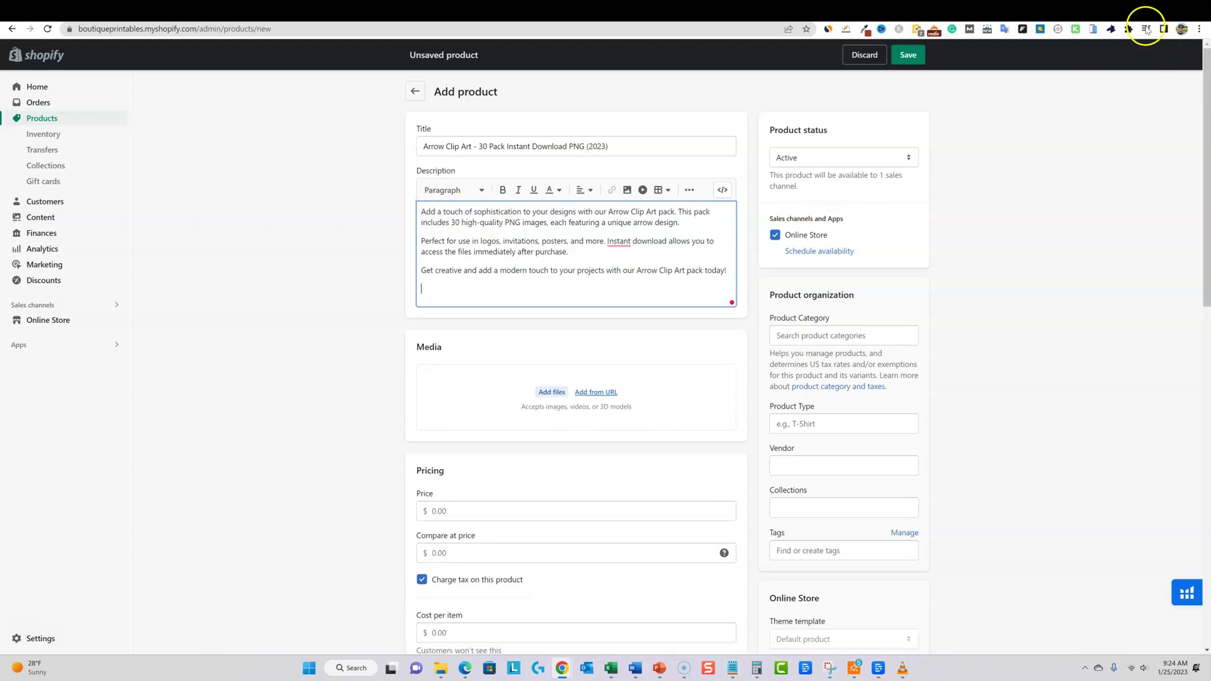
Copy the expanded education-focused reply from ChatGPT and paste it below the existing description
{"action": "left_click", "coordinate": [1022, 12]}
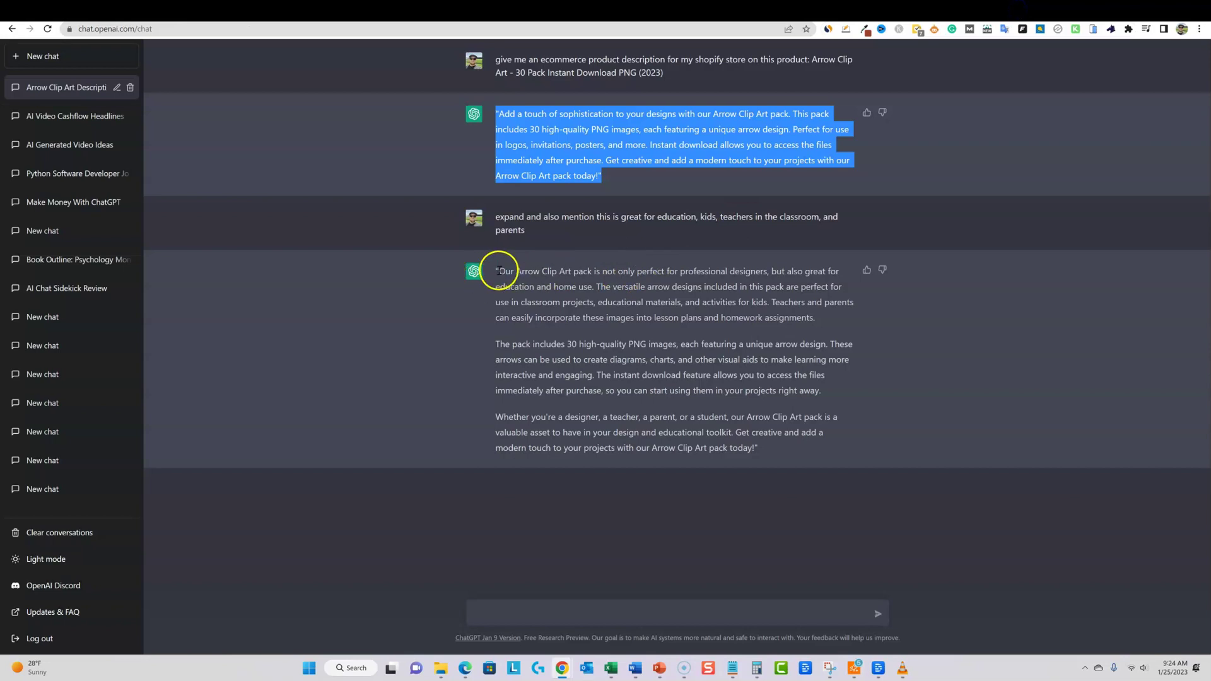
{"action": "left_click_drag", "start_coordinate": [498, 271], "coordinate": [752, 444]}
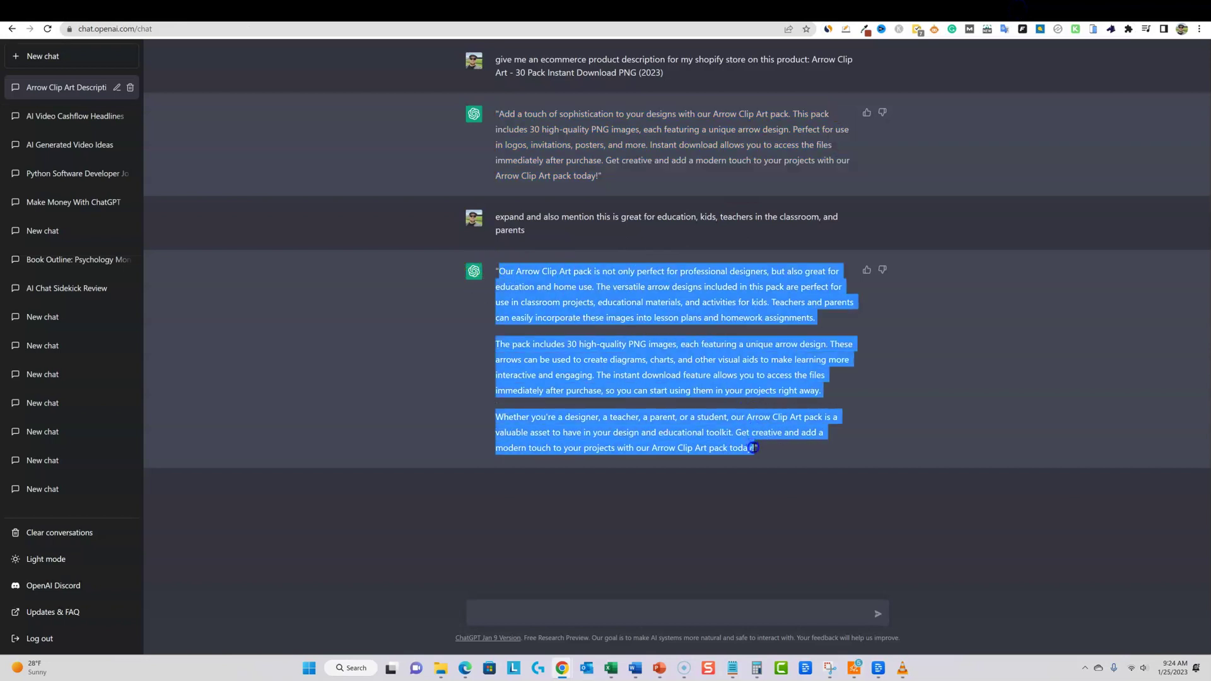
{"action": "left_click", "coordinate": [974, 12]}
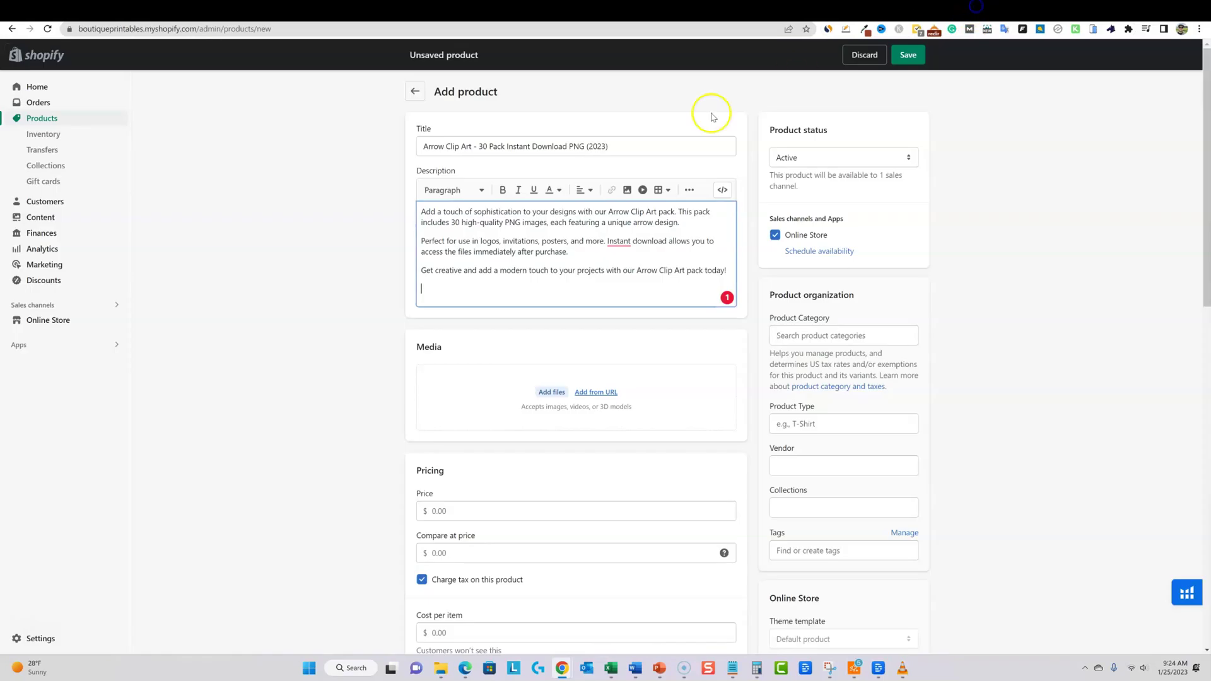
{"action": "right_click", "coordinate": [461, 294]}
{"action": "left_click", "coordinate": [433, 291]}
{"action": "right_click", "coordinate": [433, 292]}
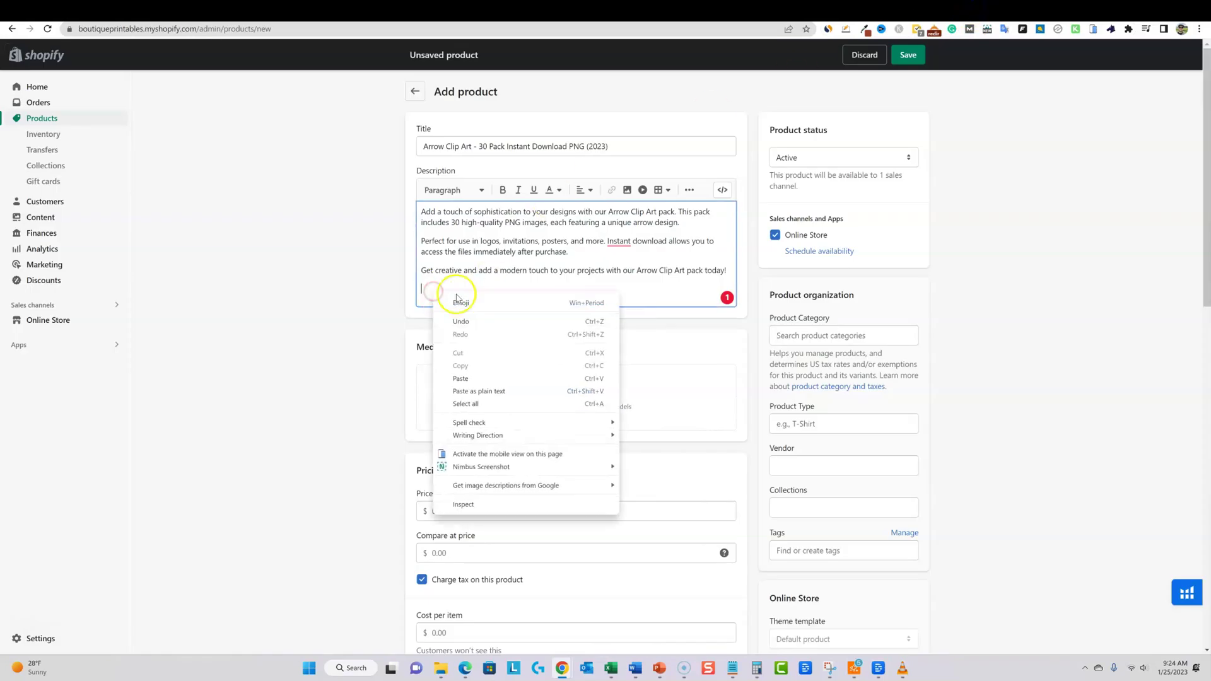
{"action": "left_click", "coordinate": [480, 393]}
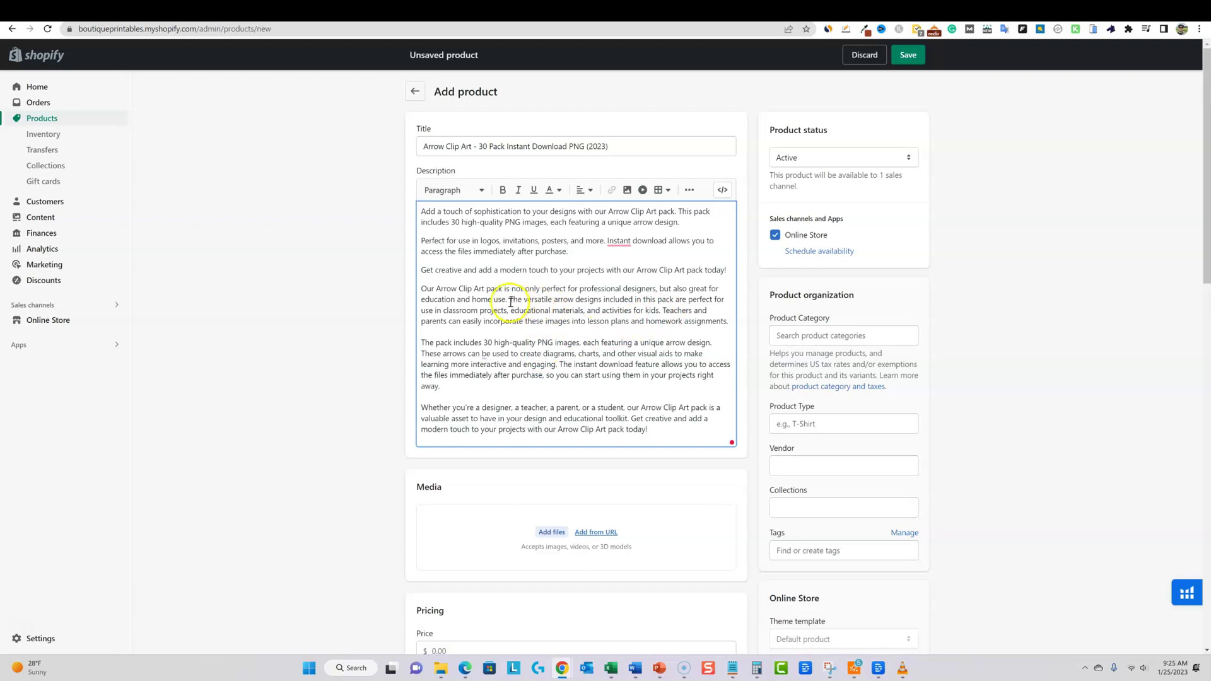
{"action": "scroll", "coordinate": [508, 392], "scroll_direction": "down", "scroll_amount": 1}
{"action": "scroll", "coordinate": [508, 393], "scroll_direction": "up", "scroll_amount": 1}
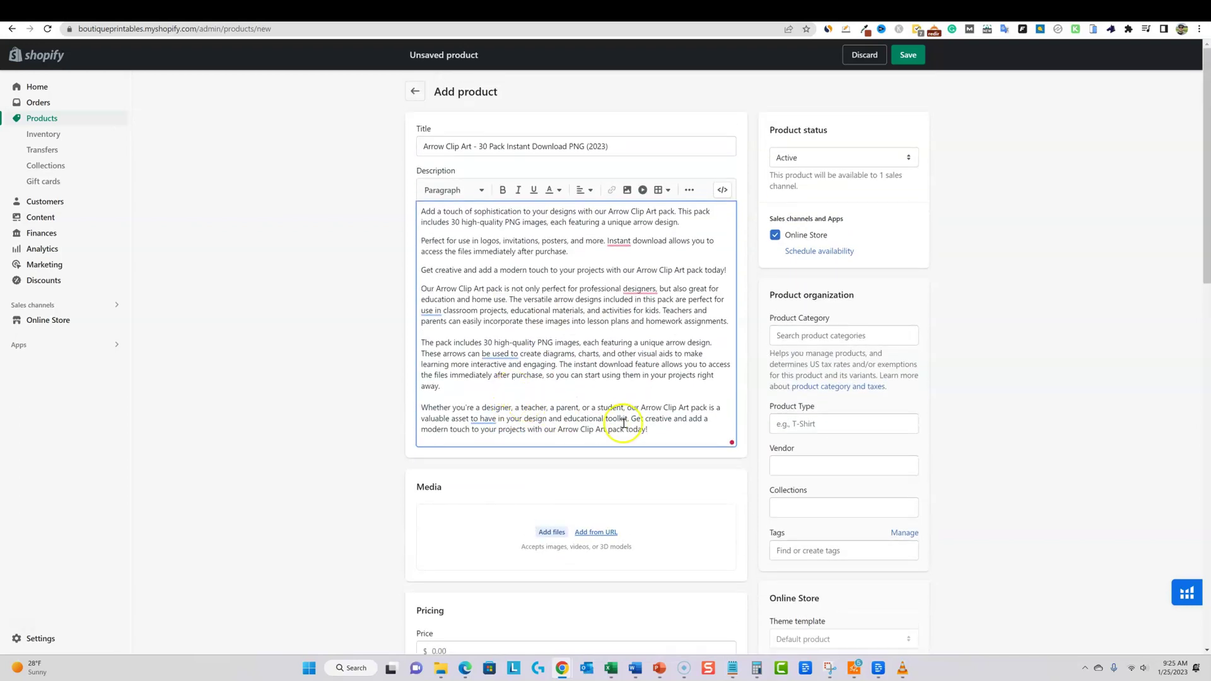
{"action": "left_click_drag", "start_coordinate": [650, 430], "coordinate": [407, 210]}
{"action": "right_click", "coordinate": [481, 291]}
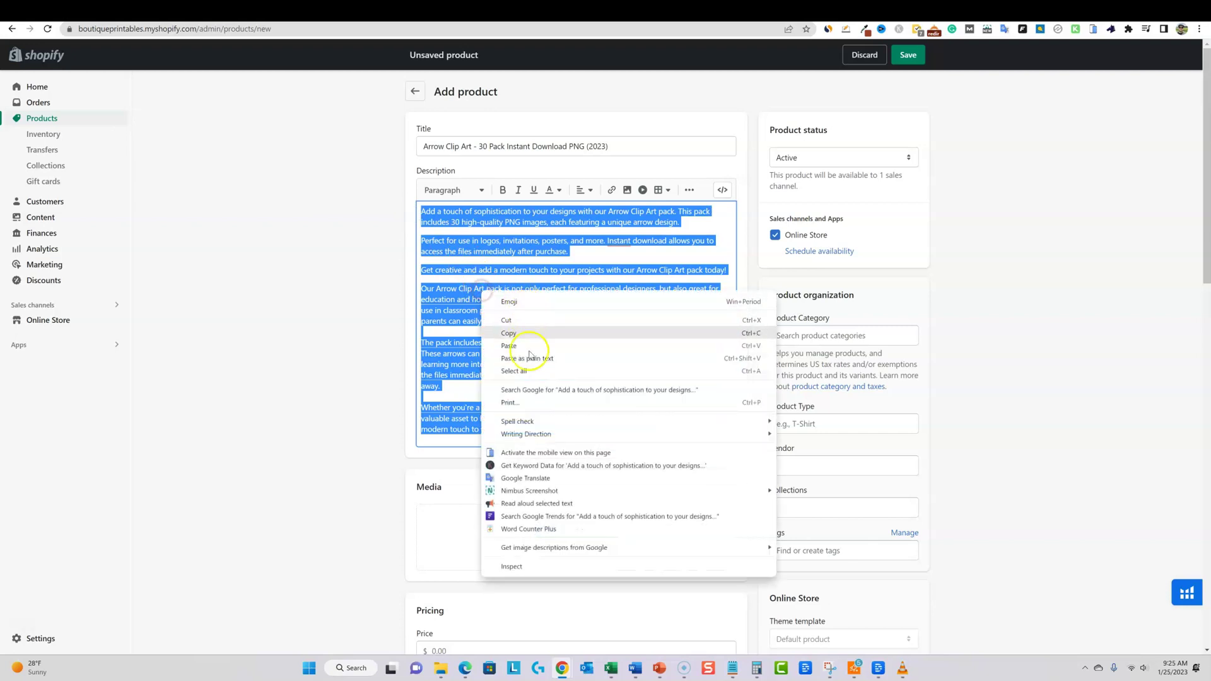
{"action": "left_click", "coordinate": [533, 532]}
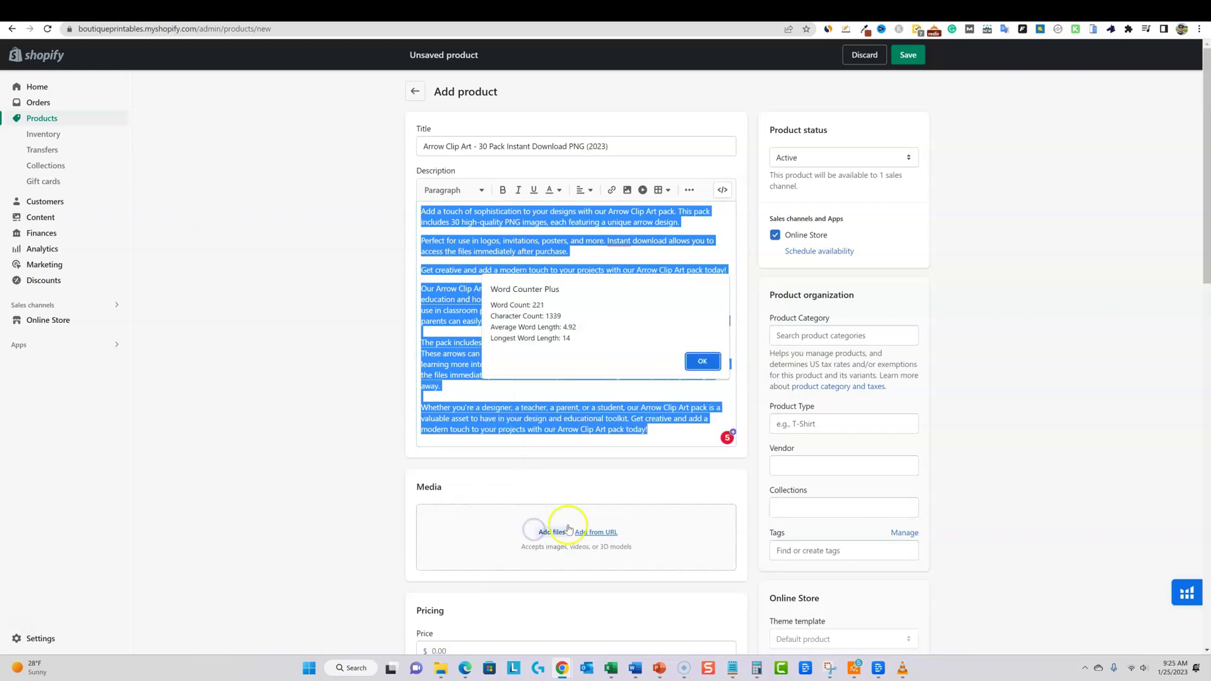
{"action": "left_click", "coordinate": [700, 360]}
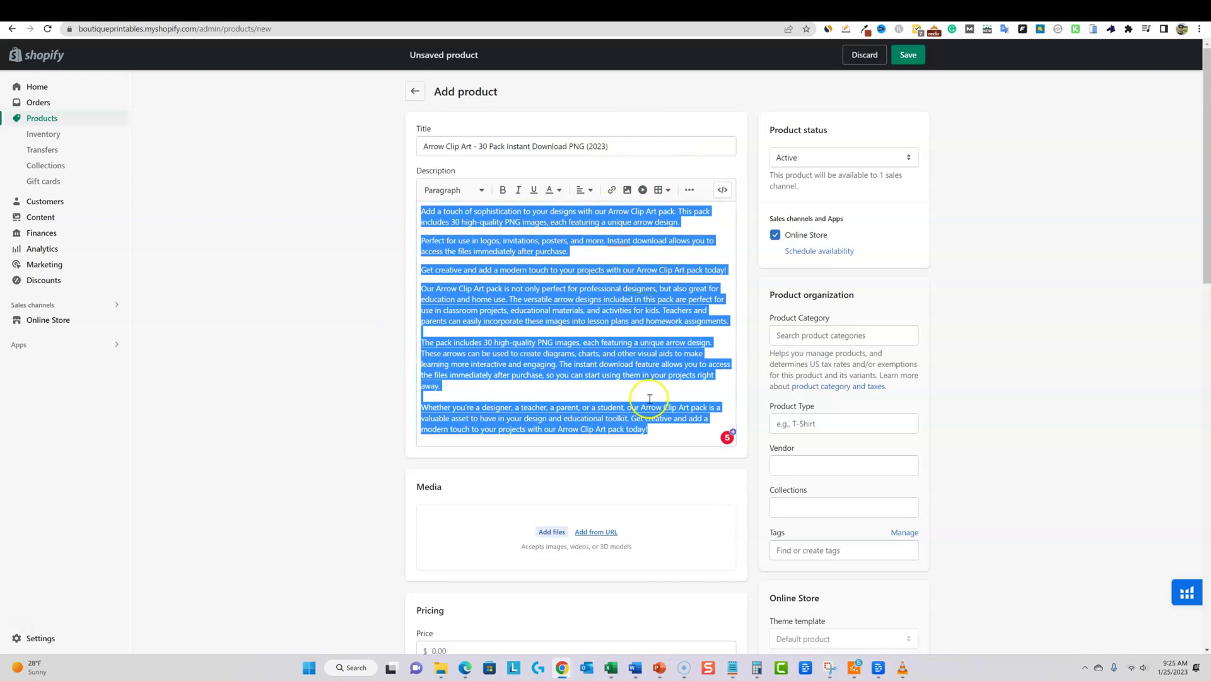
{"action": "left_click", "coordinate": [650, 453]}
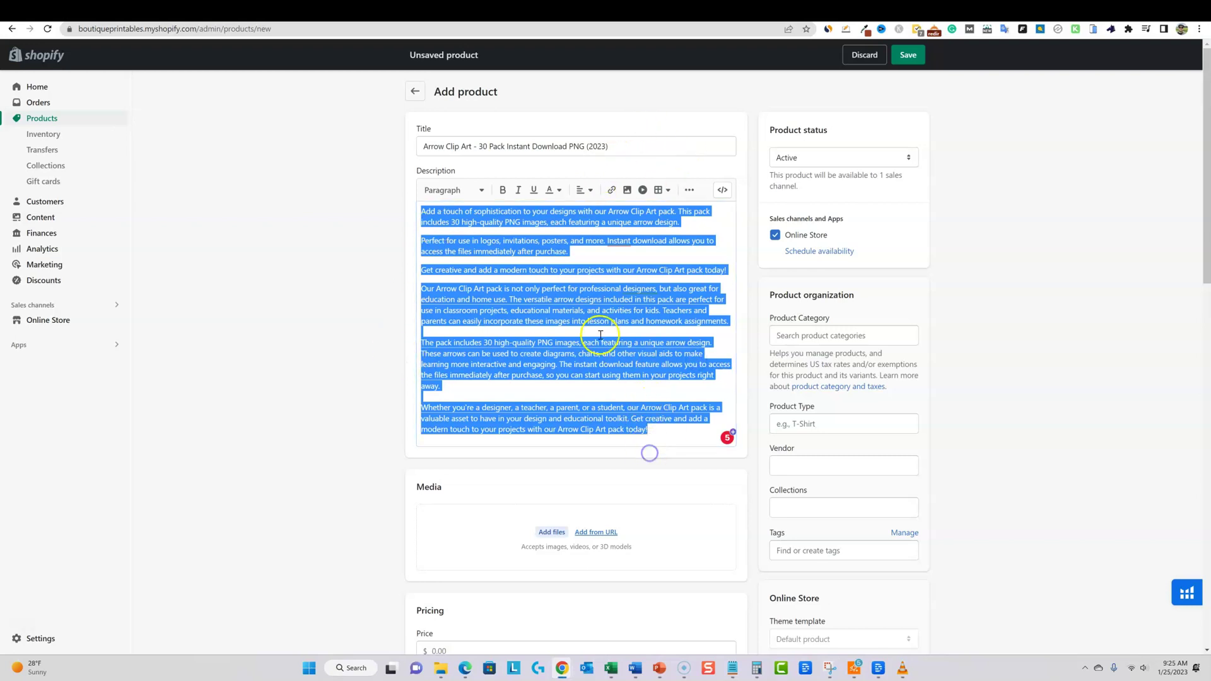
{"action": "left_click", "coordinate": [651, 167]}
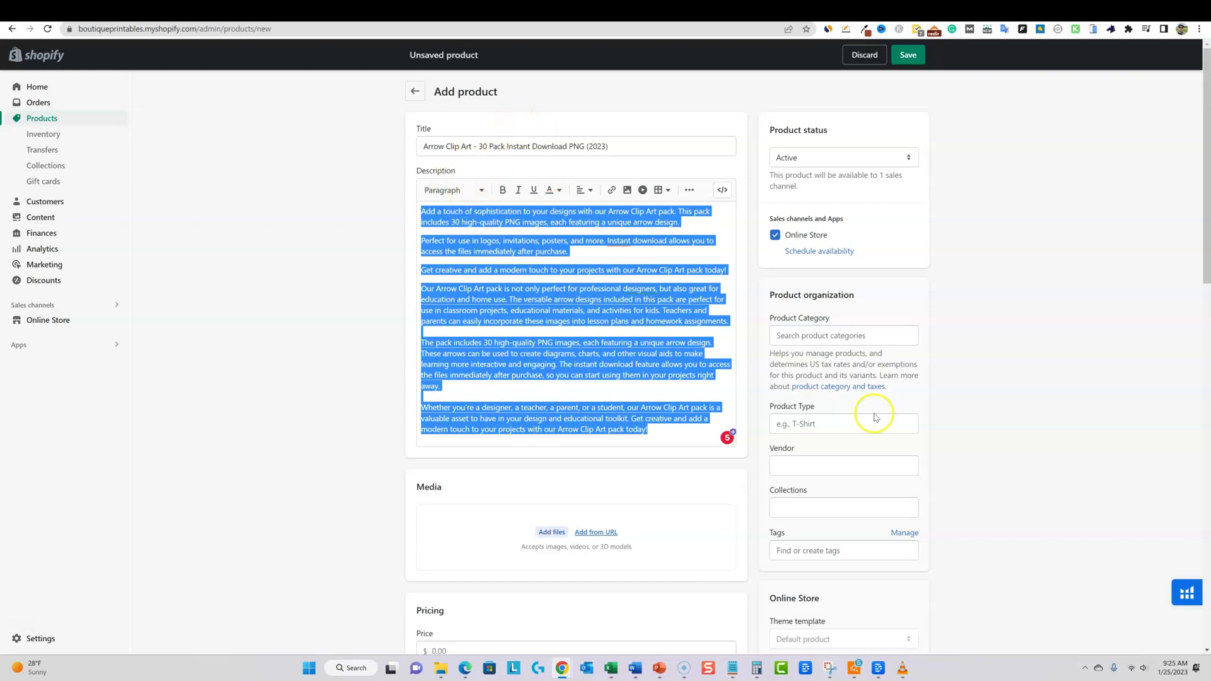
Set the product status to Draft and uncheck Charge tax, Track quantity and physical product
{"action": "left_click", "coordinate": [910, 158]}
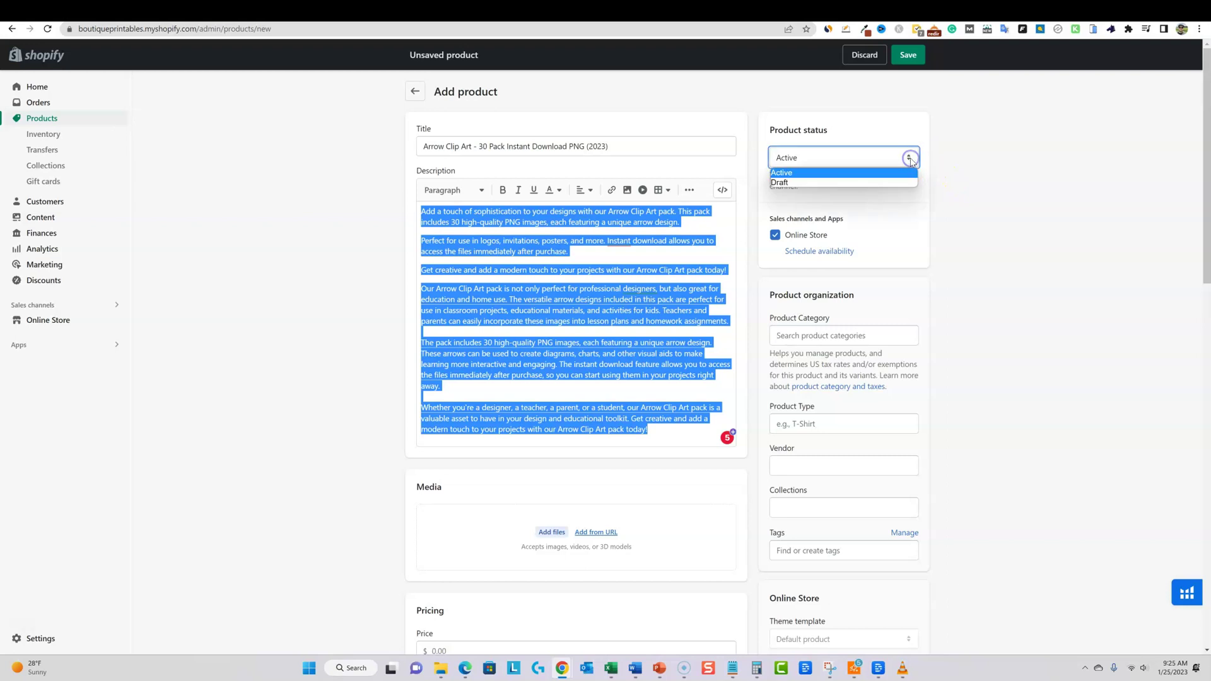
{"action": "left_click", "coordinate": [855, 183]}
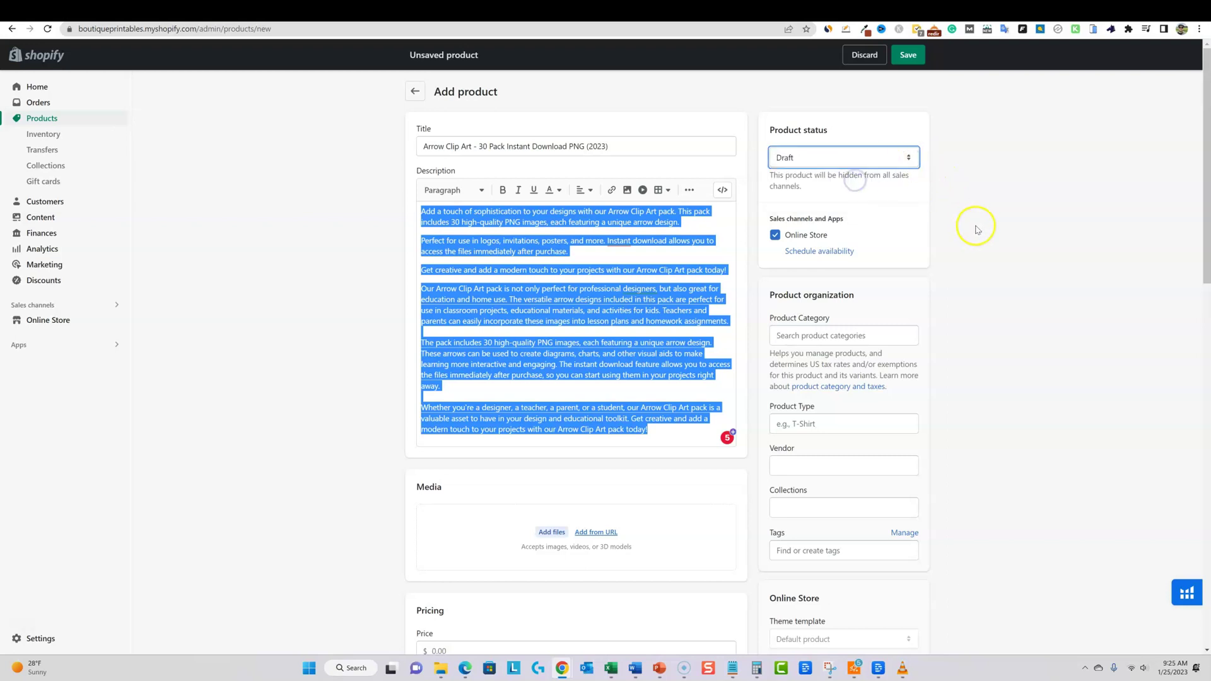
{"action": "scroll", "coordinate": [789, 351], "scroll_direction": "down", "scroll_amount": 8}
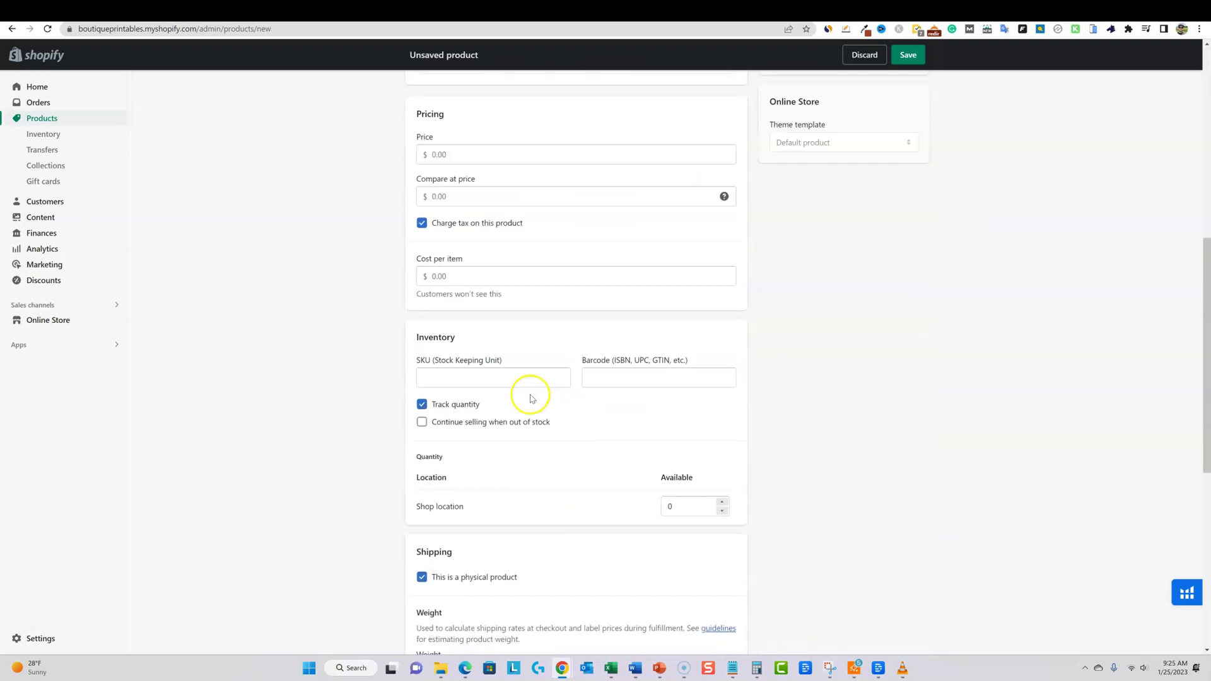
{"action": "left_click", "coordinate": [422, 225]}
{"action": "scroll", "coordinate": [441, 391], "scroll_direction": "down", "scroll_amount": 2}
{"action": "left_click", "coordinate": [422, 294]}
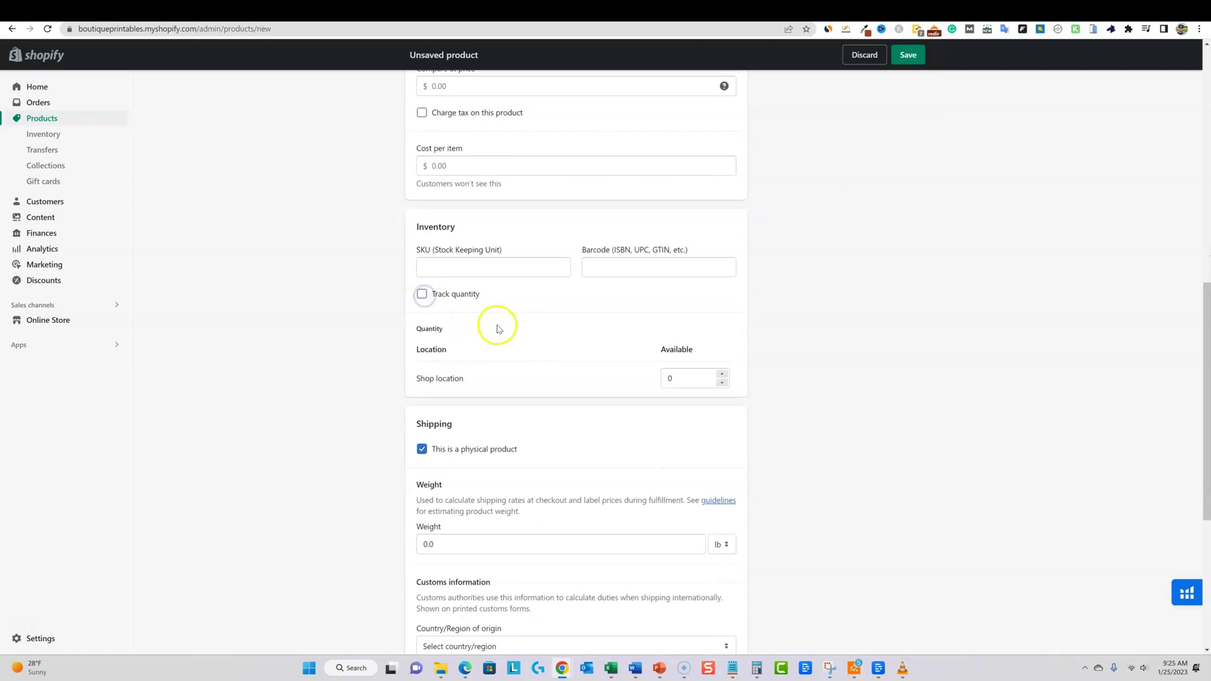
{"action": "left_click", "coordinate": [422, 449]}
Save the new Arrow Clip Art product
{"action": "scroll", "coordinate": [669, 416], "scroll_direction": "down", "scroll_amount": 2}
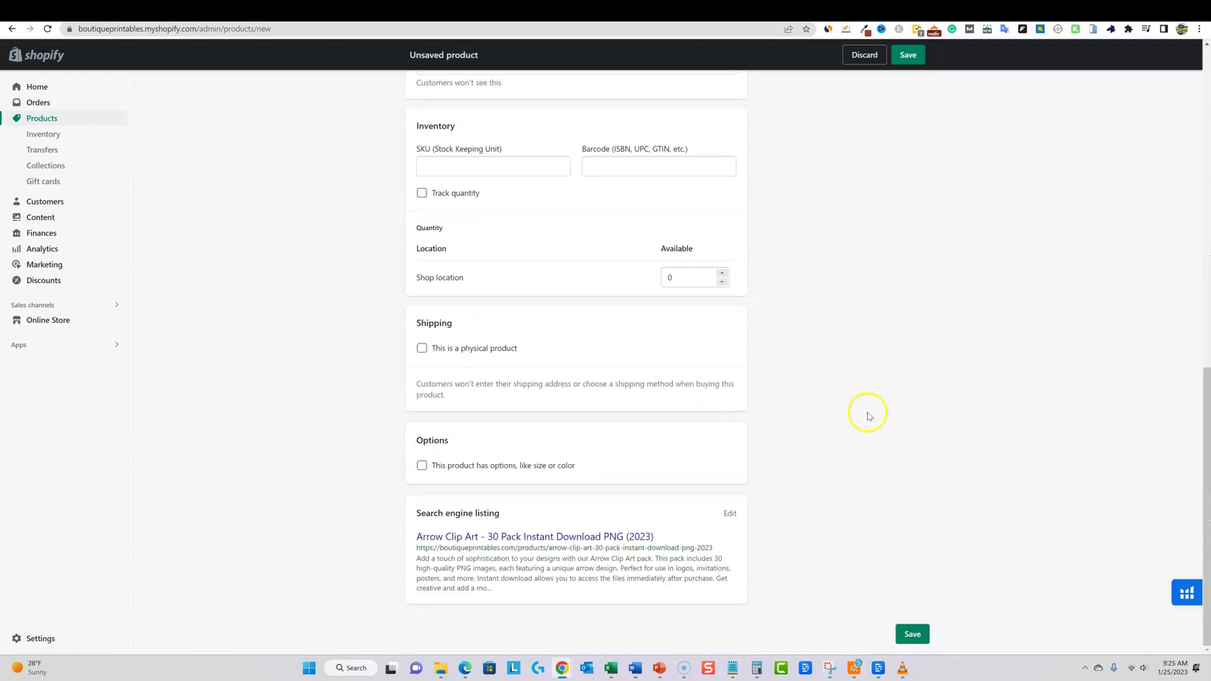
{"action": "scroll", "coordinate": [878, 416], "scroll_direction": "up", "scroll_amount": 5}
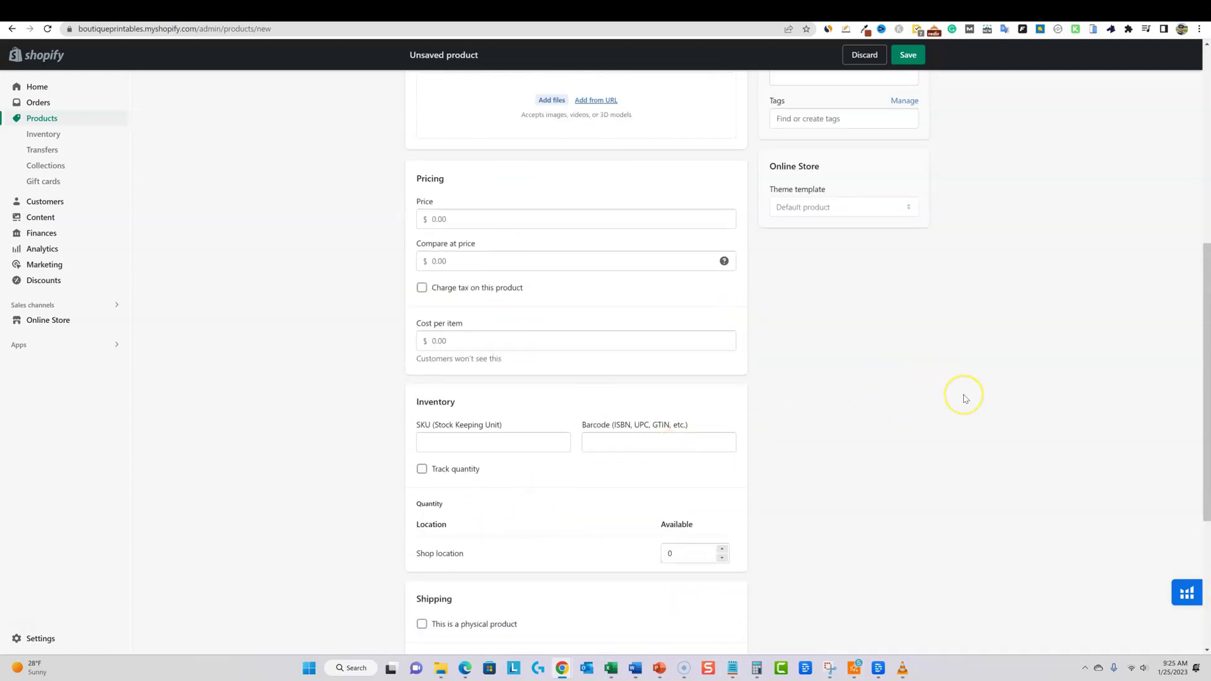
{"action": "scroll", "coordinate": [984, 346], "scroll_direction": "up", "scroll_amount": 6}
{"action": "left_click", "coordinate": [986, 348]}
{"action": "scroll", "coordinate": [984, 352], "scroll_direction": "up", "scroll_amount": 2}
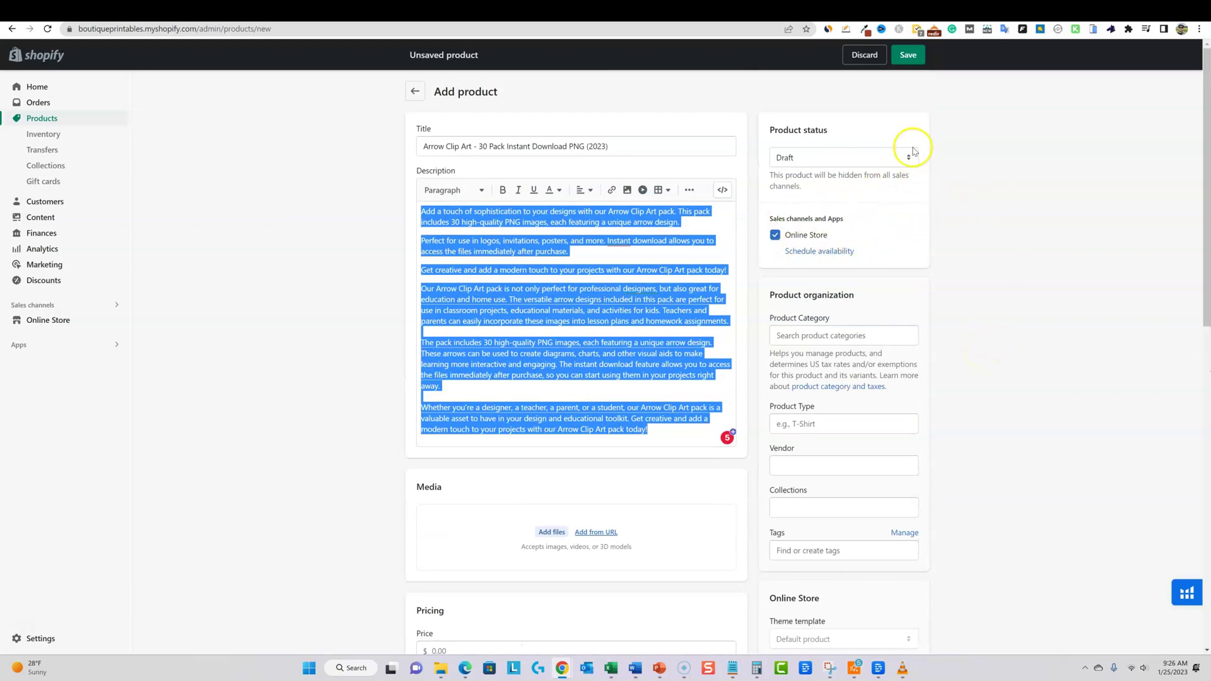
{"action": "left_click", "coordinate": [908, 56]}
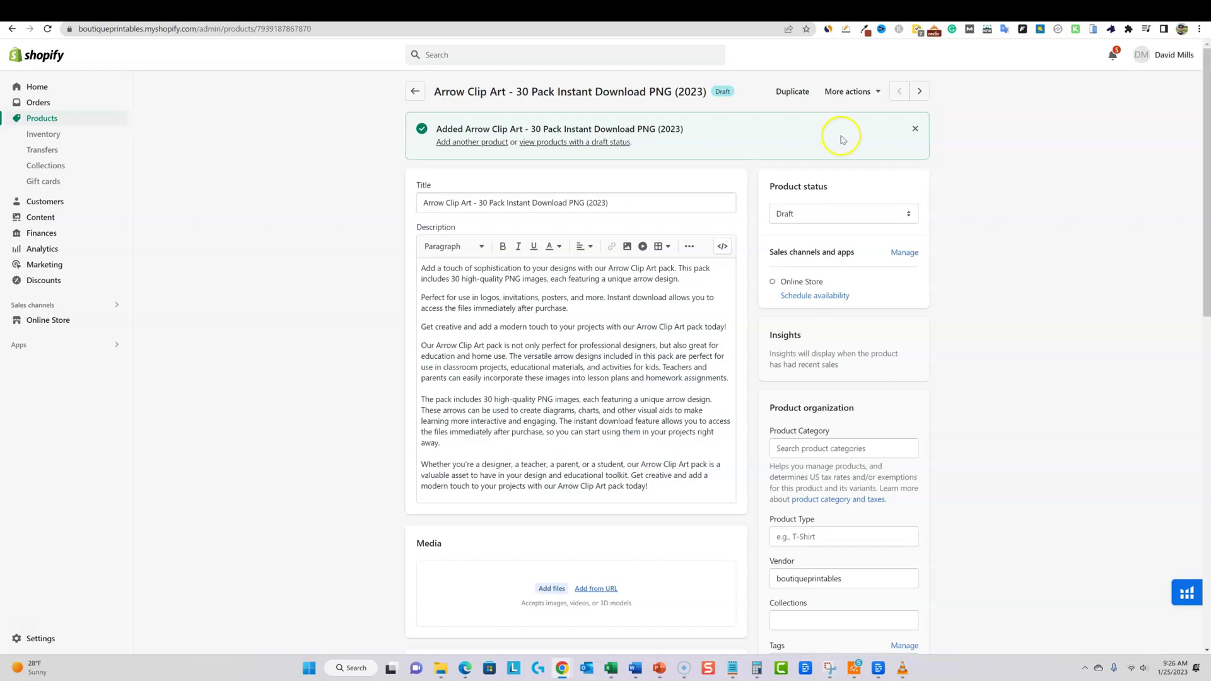
Upload Arrows.zip from Downloads as the product's digital file and publish it
{"action": "left_click", "coordinate": [878, 93]}
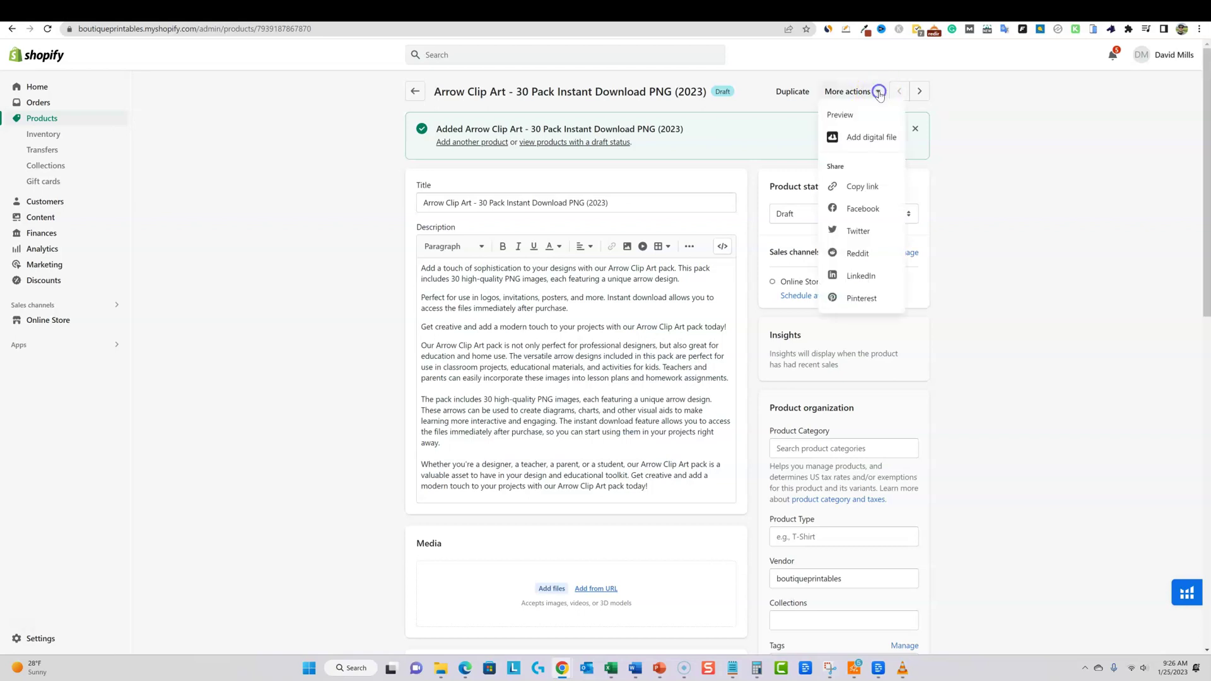
{"action": "left_click", "coordinate": [863, 136]}
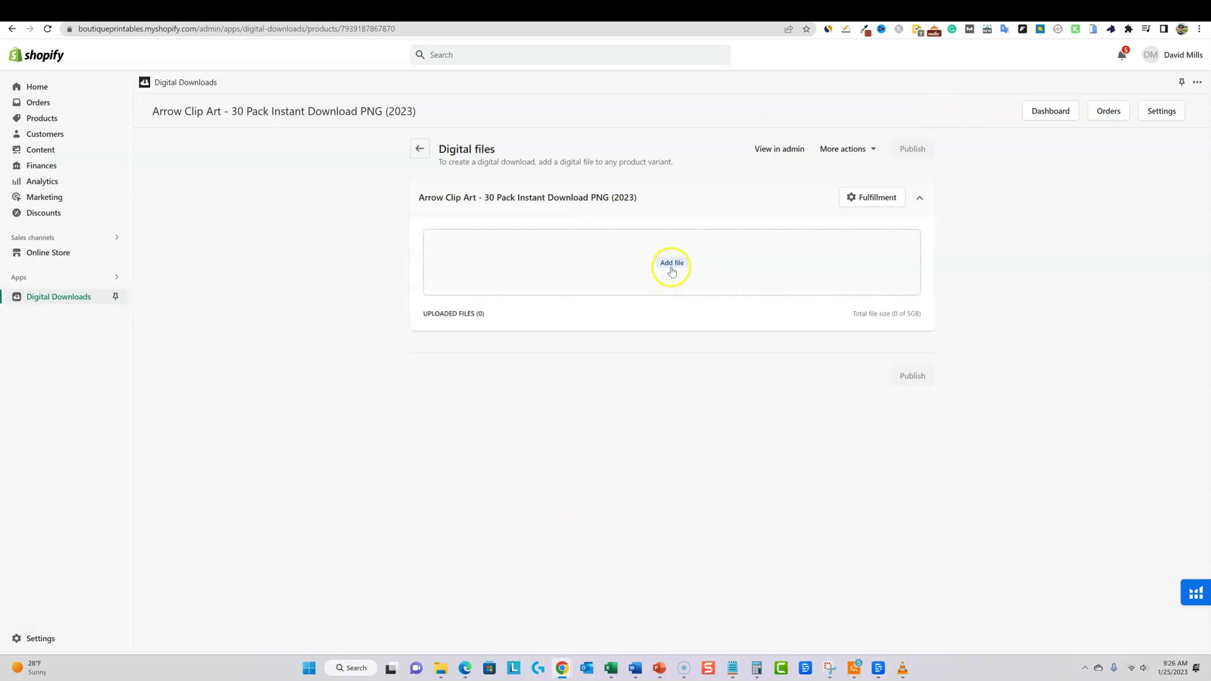
{"action": "left_click", "coordinate": [671, 265]}
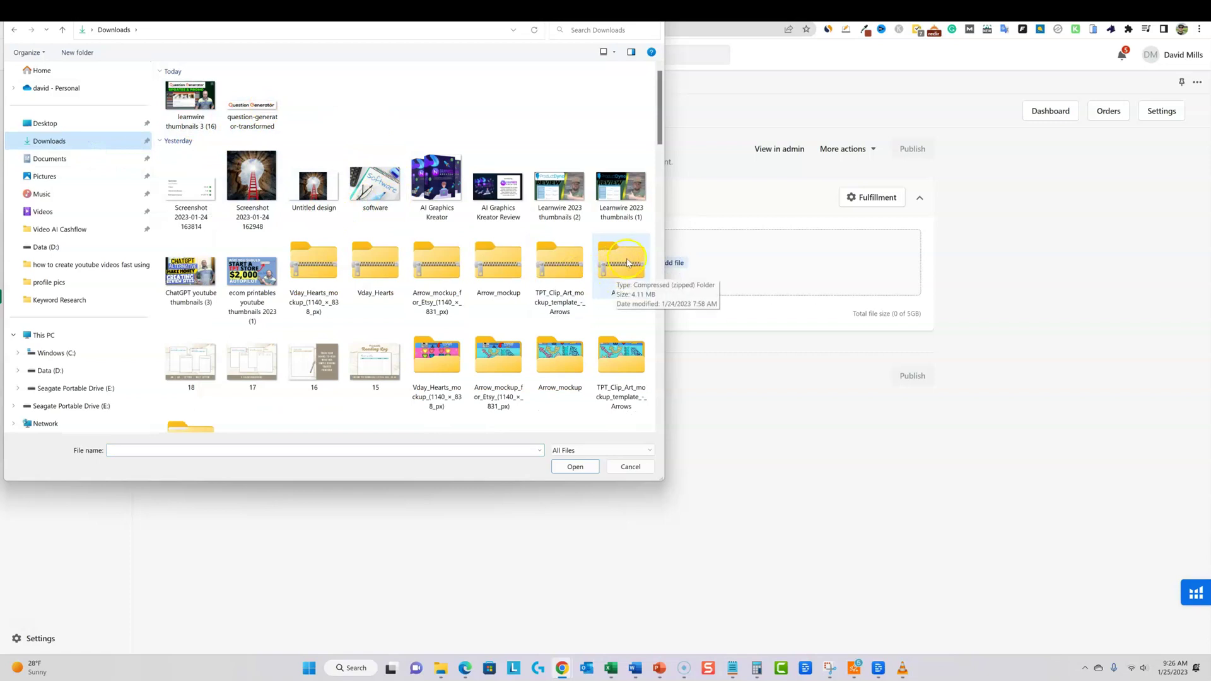
{"action": "left_click", "coordinate": [627, 264]}
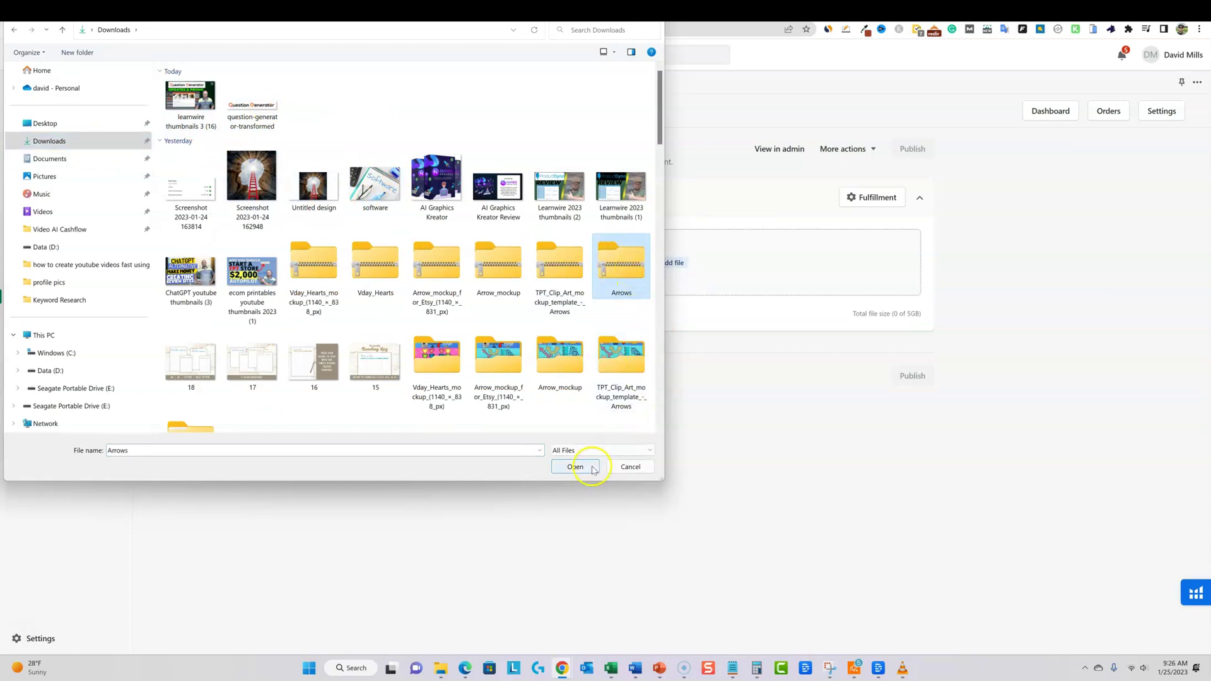
{"action": "left_click", "coordinate": [592, 468]}
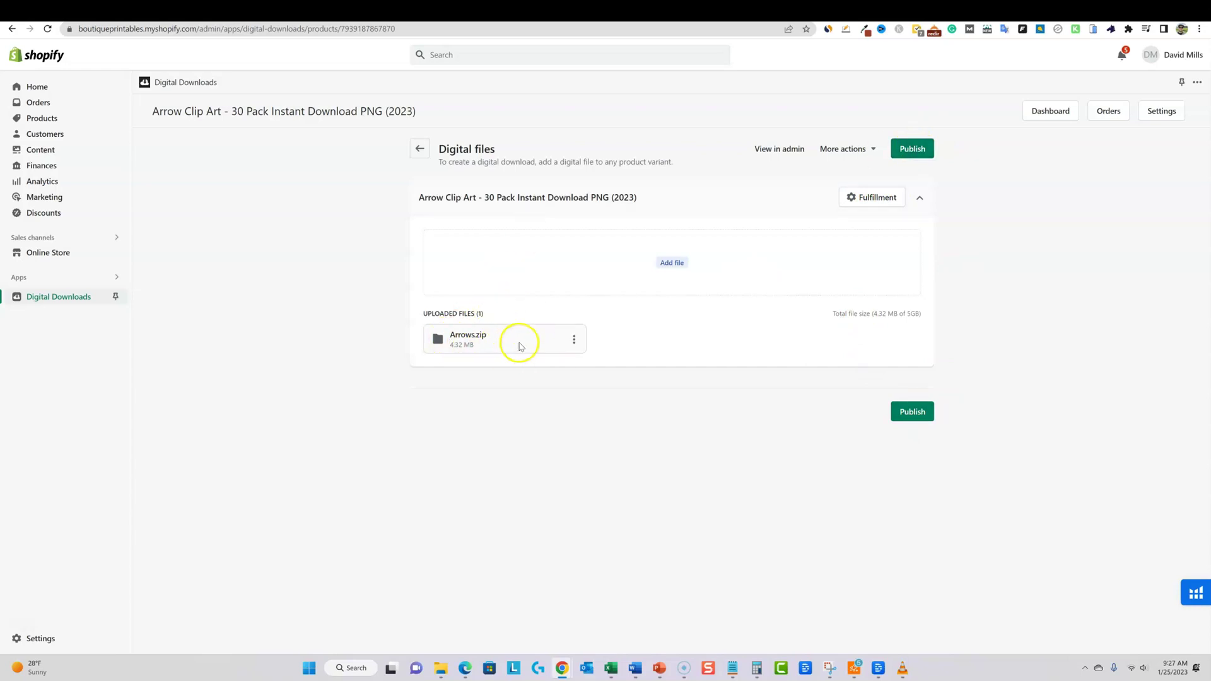
{"action": "left_click", "coordinate": [915, 150]}
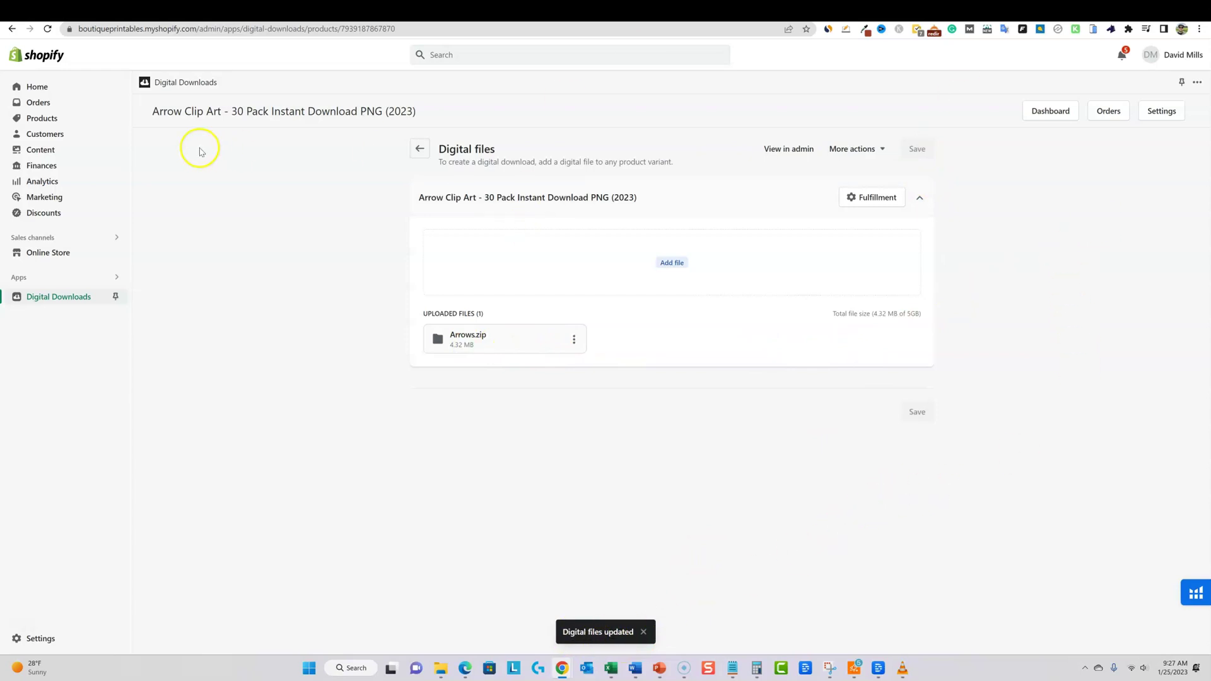
{"action": "left_click", "coordinate": [420, 150]}
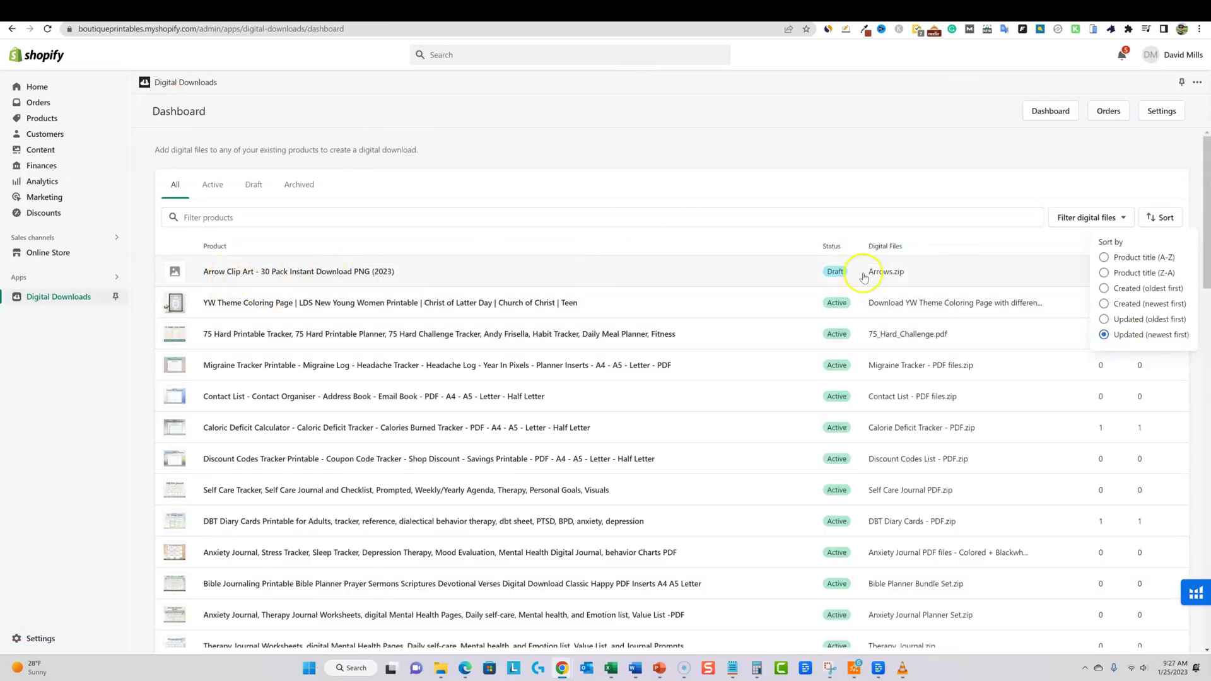
Go from the Digital Downloads dashboard back to the Arrow Clip Art product's admin edit page
{"action": "left_click", "coordinate": [811, 214]}
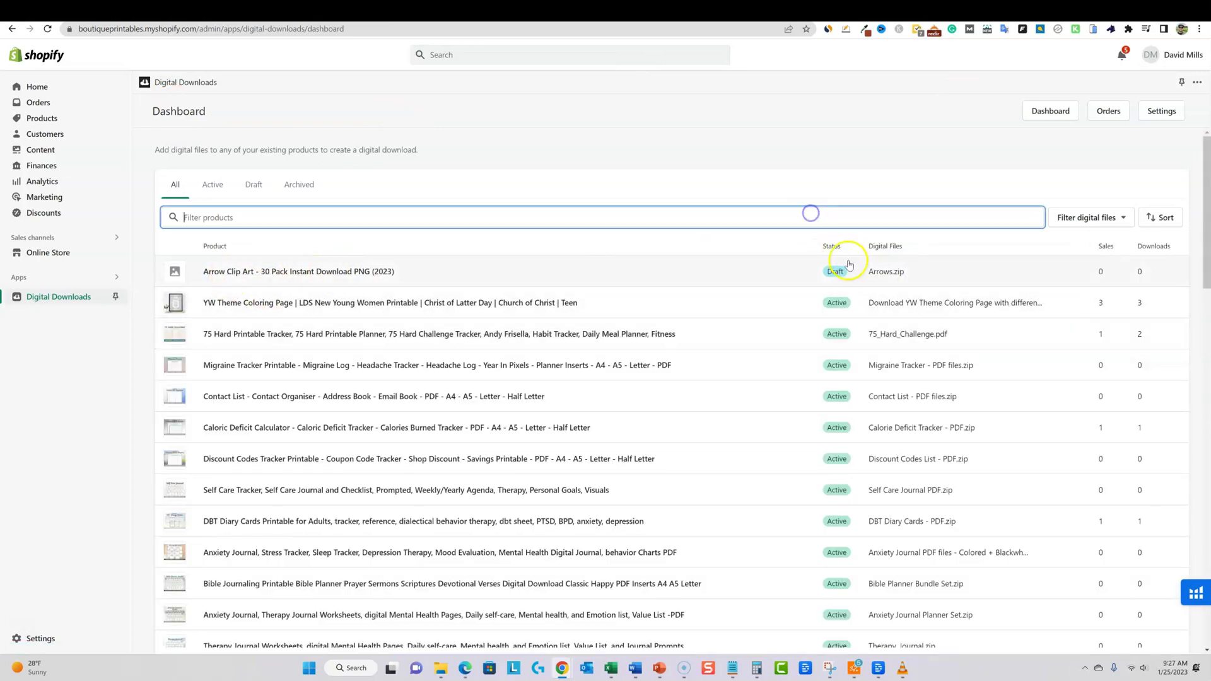
{"action": "left_click", "coordinate": [244, 272]}
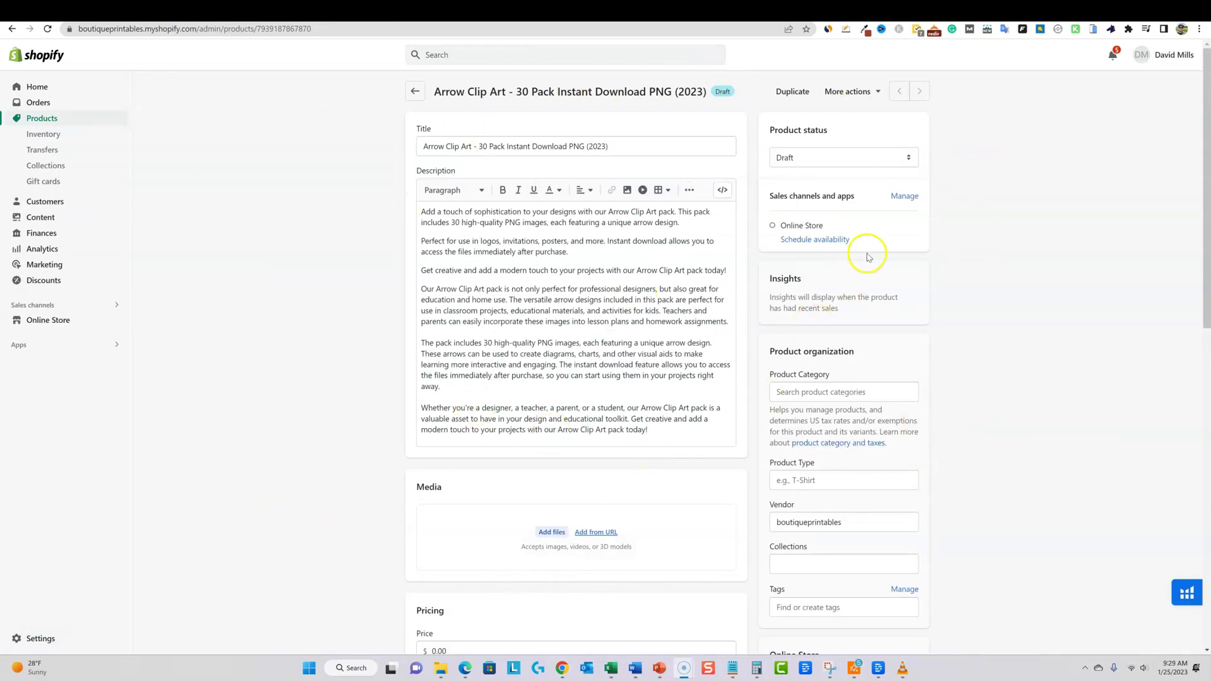
{"action": "left_click", "coordinate": [879, 92]}
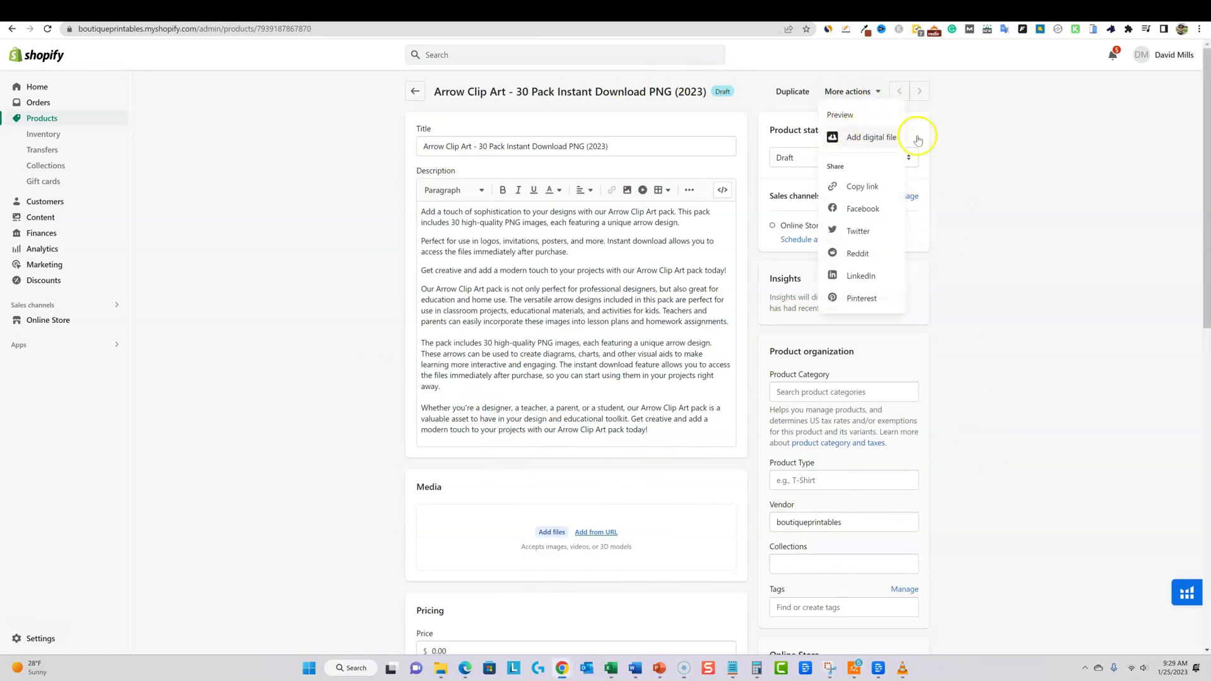
{"action": "left_click", "coordinate": [970, 141]}
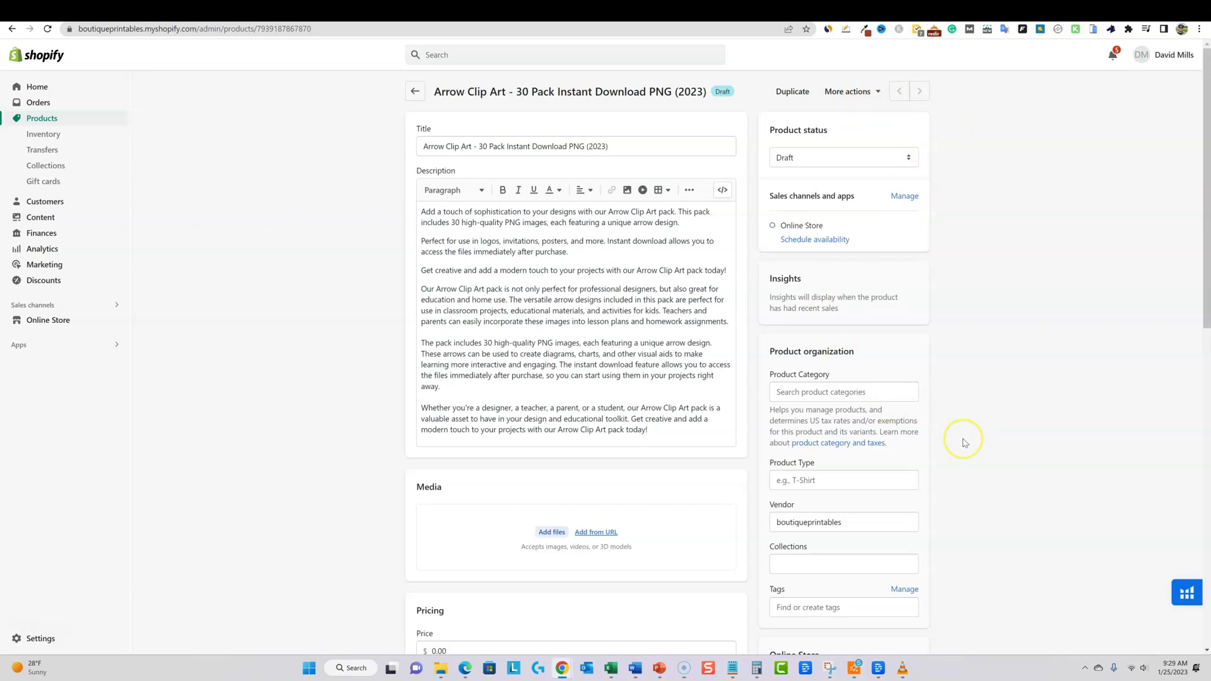
{"action": "left_click", "coordinate": [879, 92]}
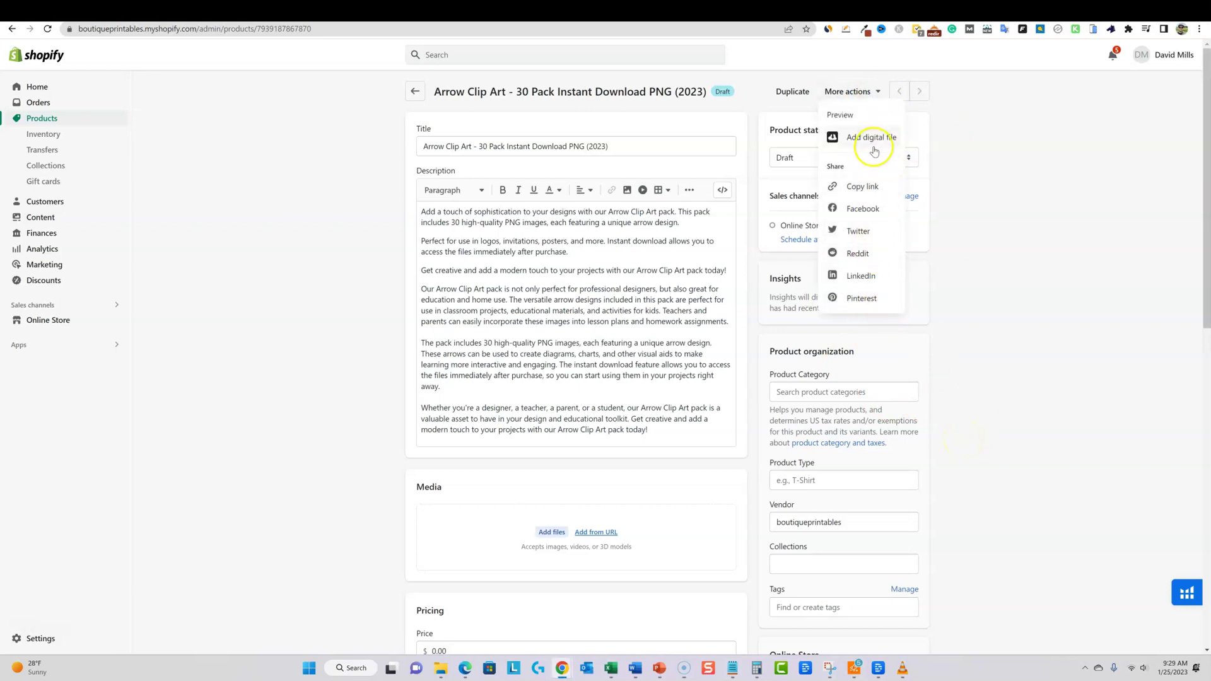
{"action": "left_click", "coordinate": [878, 139]}
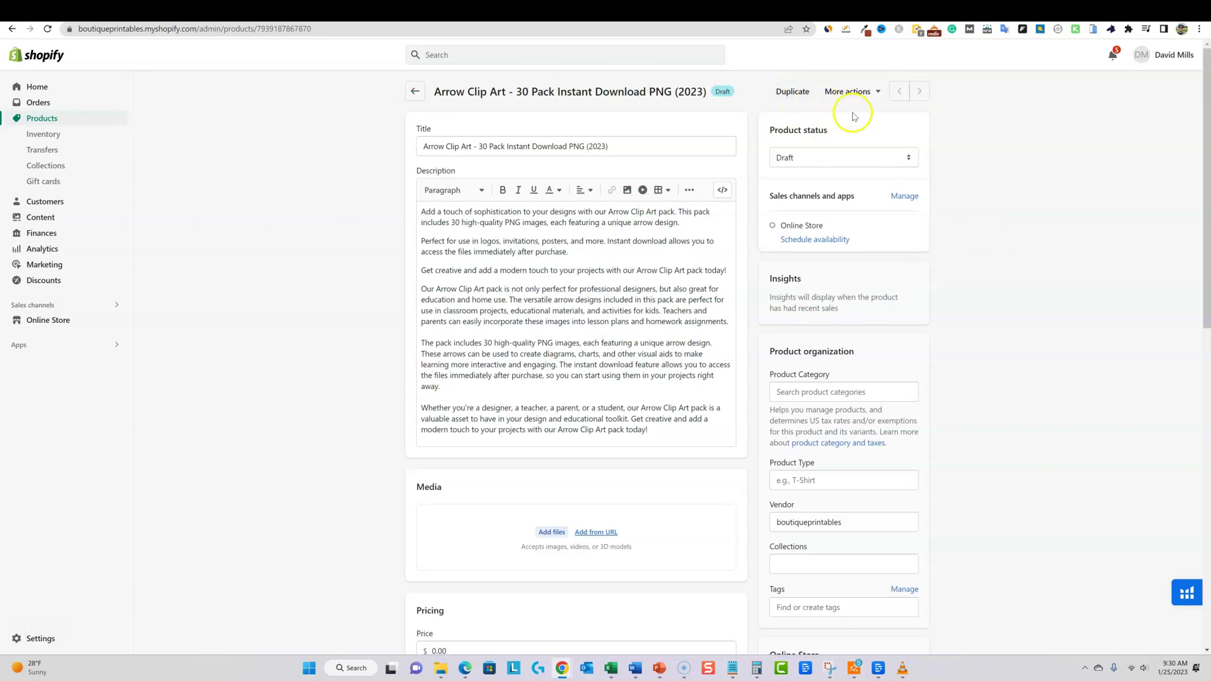
{"action": "scroll", "coordinate": [1022, 375], "scroll_direction": "down", "scroll_amount": 3}
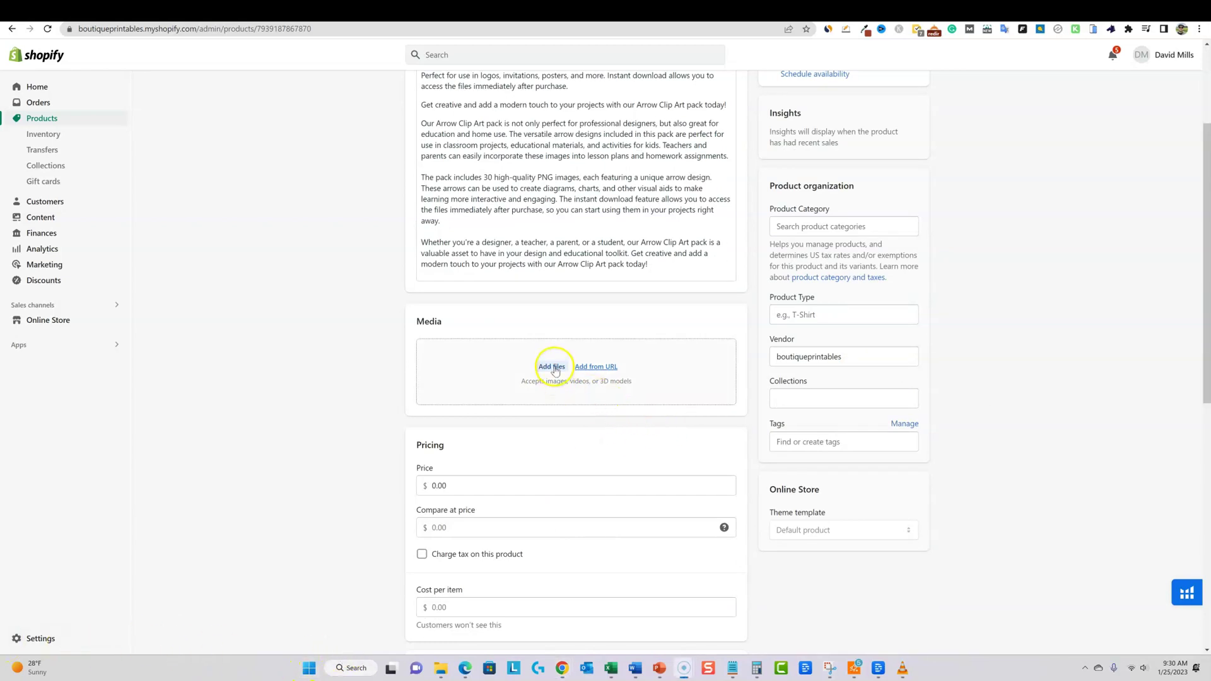
Add mockup images 1–3 from the Arrow_mockup_for_Etsy folder to the product media
{"action": "left_click", "coordinate": [593, 390]}
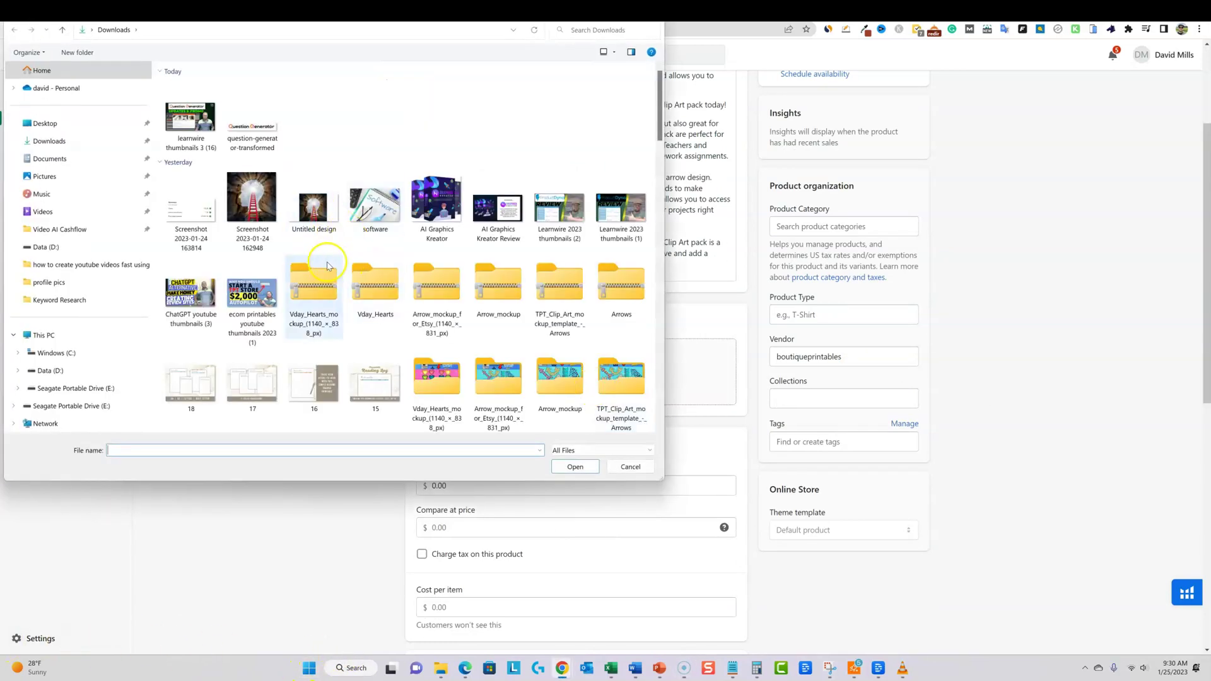
{"action": "double_click", "coordinate": [498, 378]}
{"action": "left_click", "coordinate": [243, 104]}
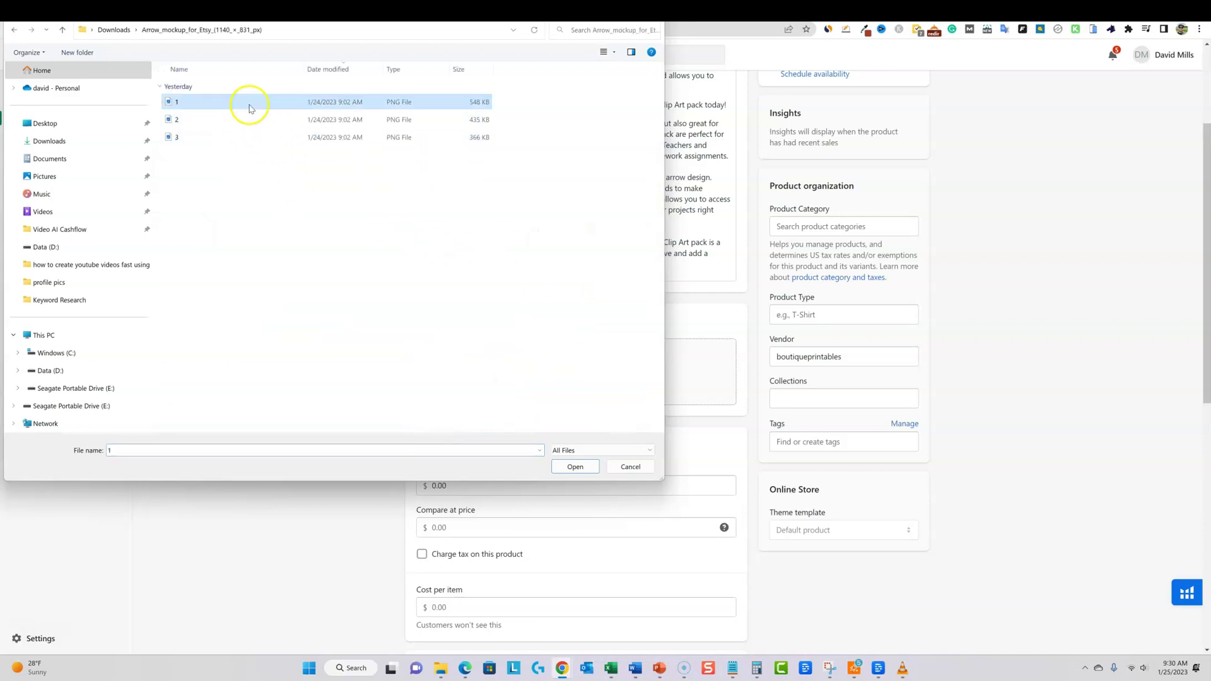
{"action": "left_click", "coordinate": [238, 133], "text": "shift"}
{"action": "left_click", "coordinate": [570, 466]}
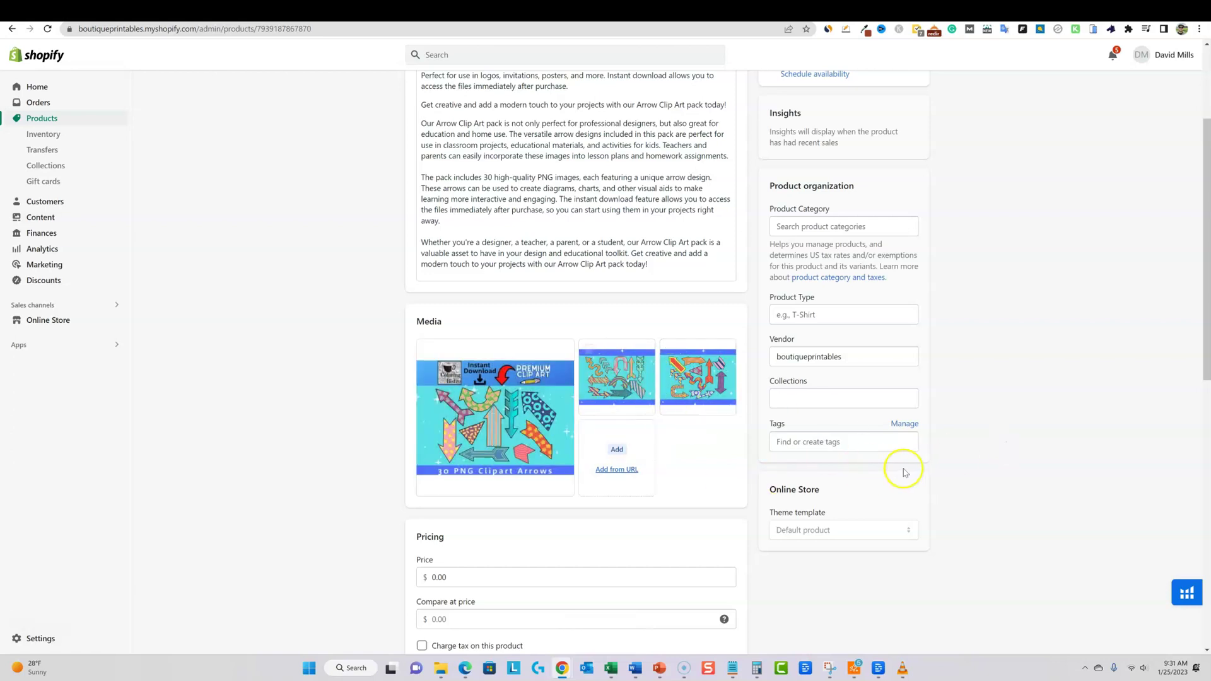
{"action": "scroll", "coordinate": [909, 470], "scroll_direction": "down", "scroll_amount": 4}
Change the product price from 0.00 to 2.99, leaving collections unassigned
{"action": "left_click_drag", "start_coordinate": [455, 300], "coordinate": [420, 295]}
{"action": "type", "text": "2.99"}
{"action": "left_click", "coordinate": [846, 362]}
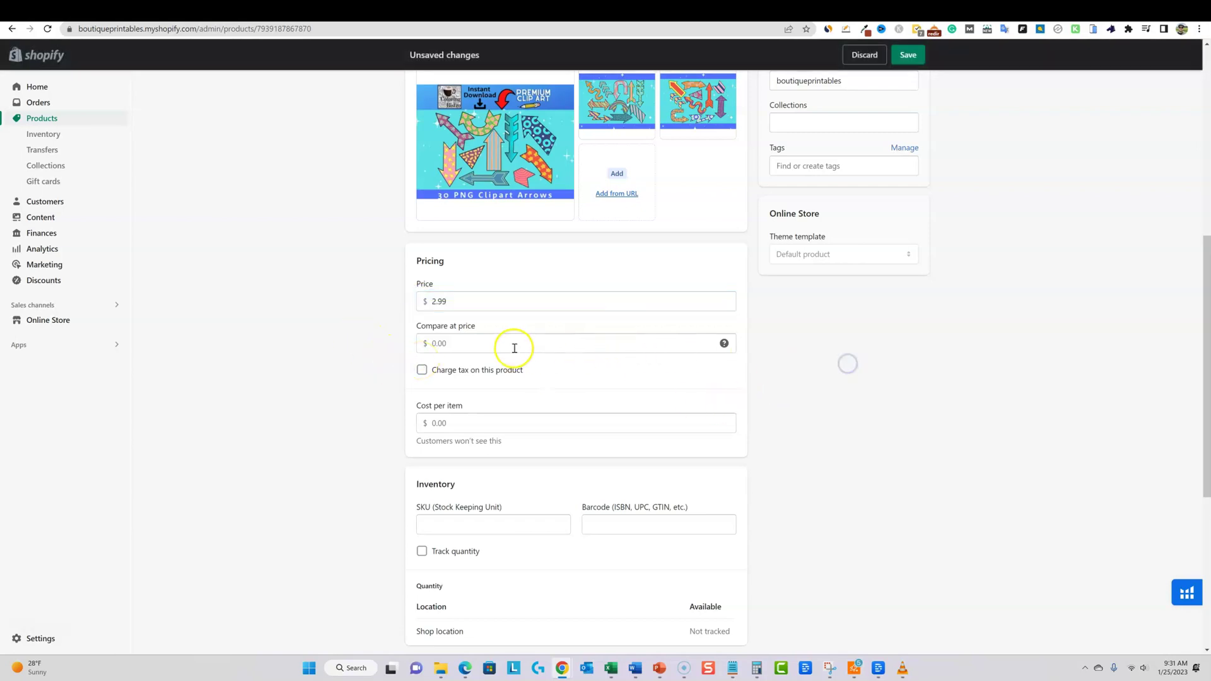
{"action": "scroll", "coordinate": [511, 343], "scroll_direction": "down", "scroll_amount": 5}
{"action": "scroll", "coordinate": [538, 473], "scroll_direction": "up", "scroll_amount": 1}
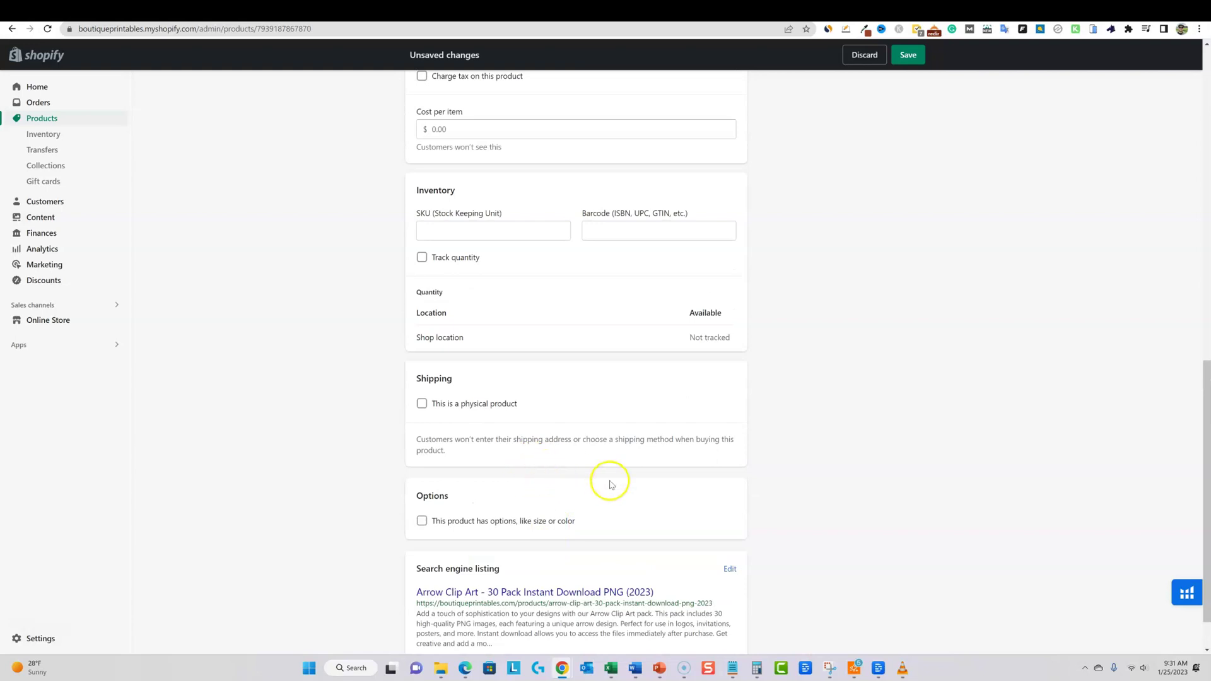
{"action": "scroll", "coordinate": [820, 533], "scroll_direction": "up", "scroll_amount": 10}
{"action": "left_click", "coordinate": [839, 511]}
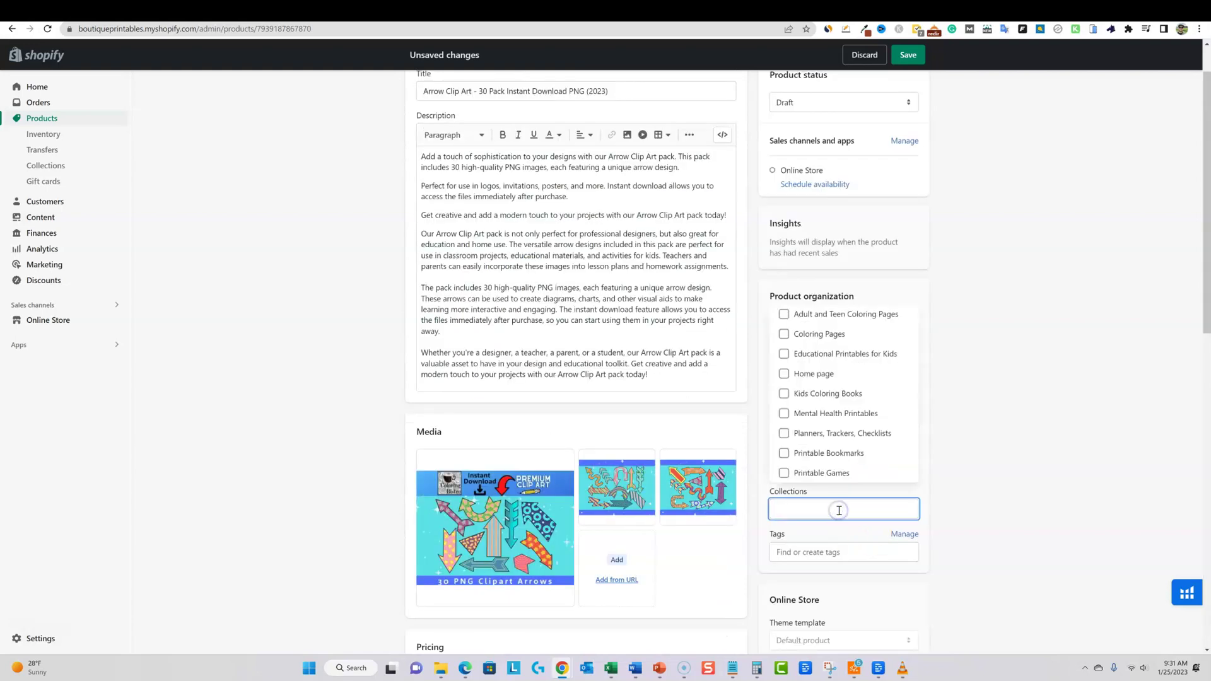
{"action": "scroll", "coordinate": [826, 441], "scroll_direction": "up", "scroll_amount": 2}
{"action": "scroll", "coordinate": [790, 280], "scroll_direction": "down", "scroll_amount": 5}
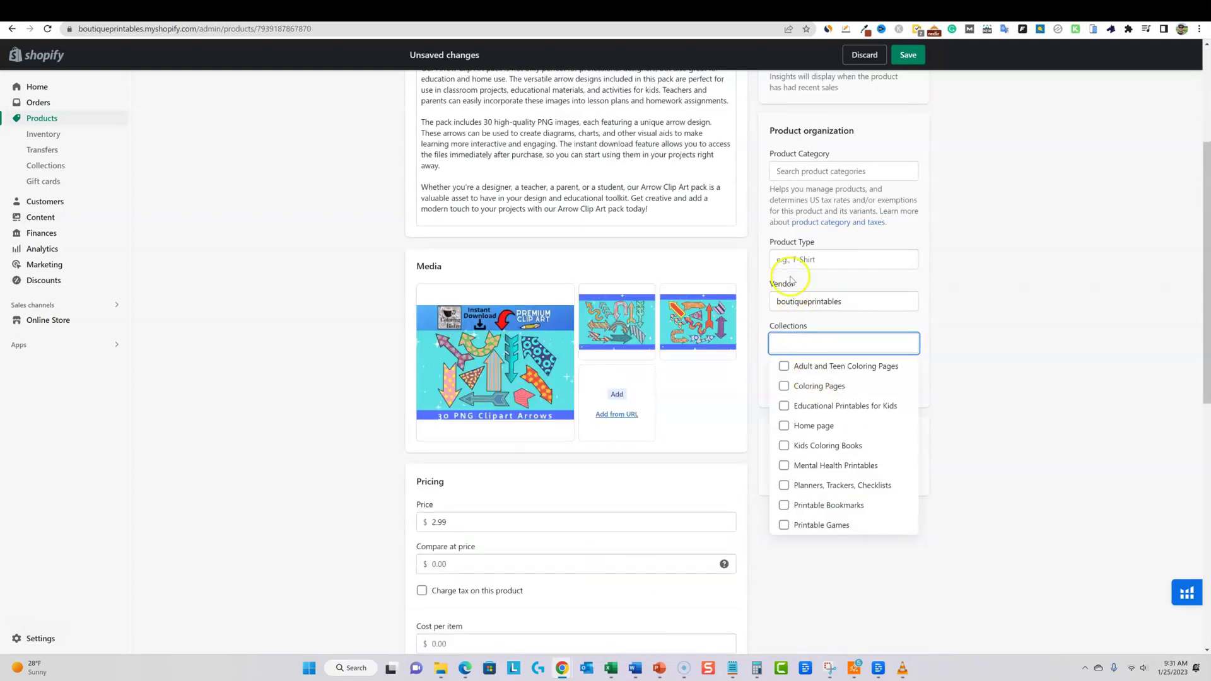
{"action": "scroll", "coordinate": [819, 410], "scroll_direction": "up", "scroll_amount": 2}
{"action": "scroll", "coordinate": [835, 468], "scroll_direction": "down", "scroll_amount": 3}
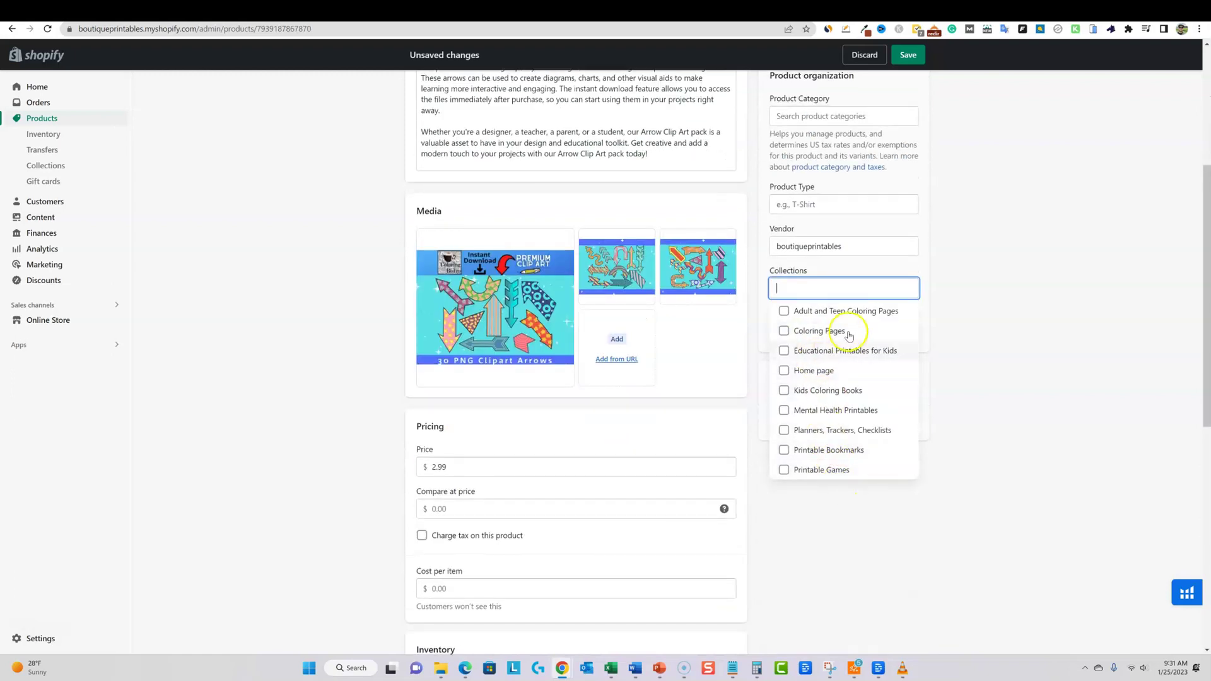
{"action": "left_click", "coordinate": [936, 305]}
{"action": "scroll", "coordinate": [900, 344], "scroll_direction": "up", "scroll_amount": 1}
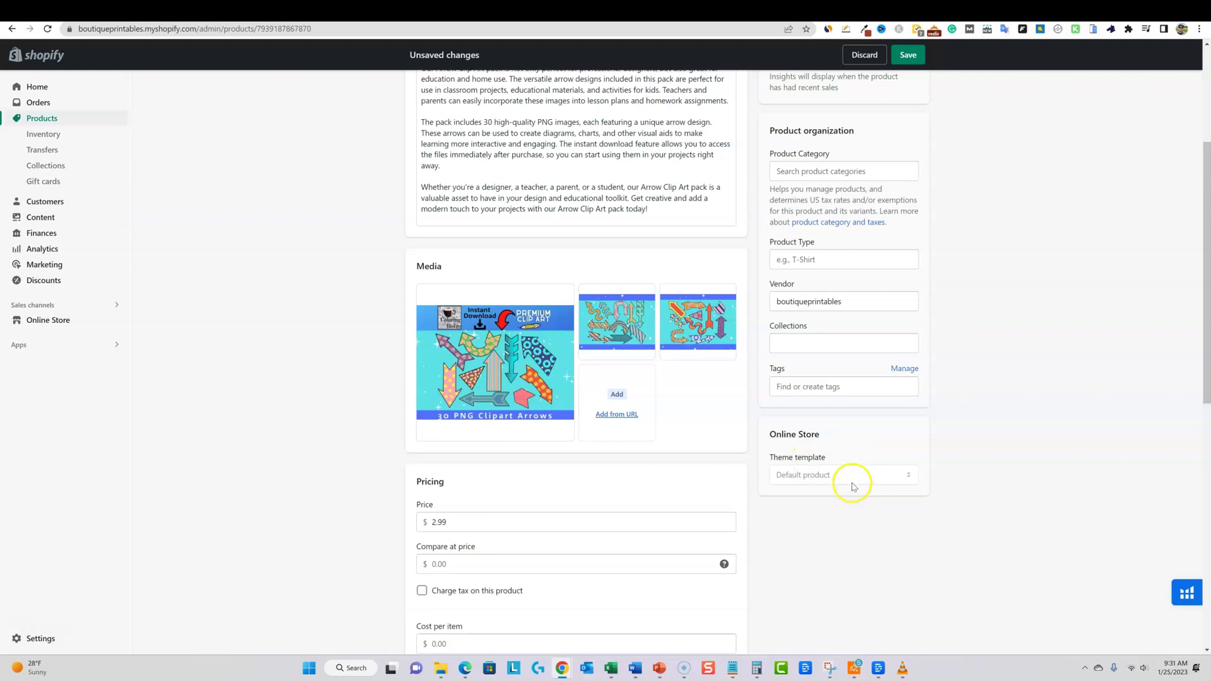
{"action": "scroll", "coordinate": [866, 483], "scroll_direction": "up", "scroll_amount": 1}
Set the product type to 'clip art'
{"action": "left_click", "coordinate": [830, 315]}
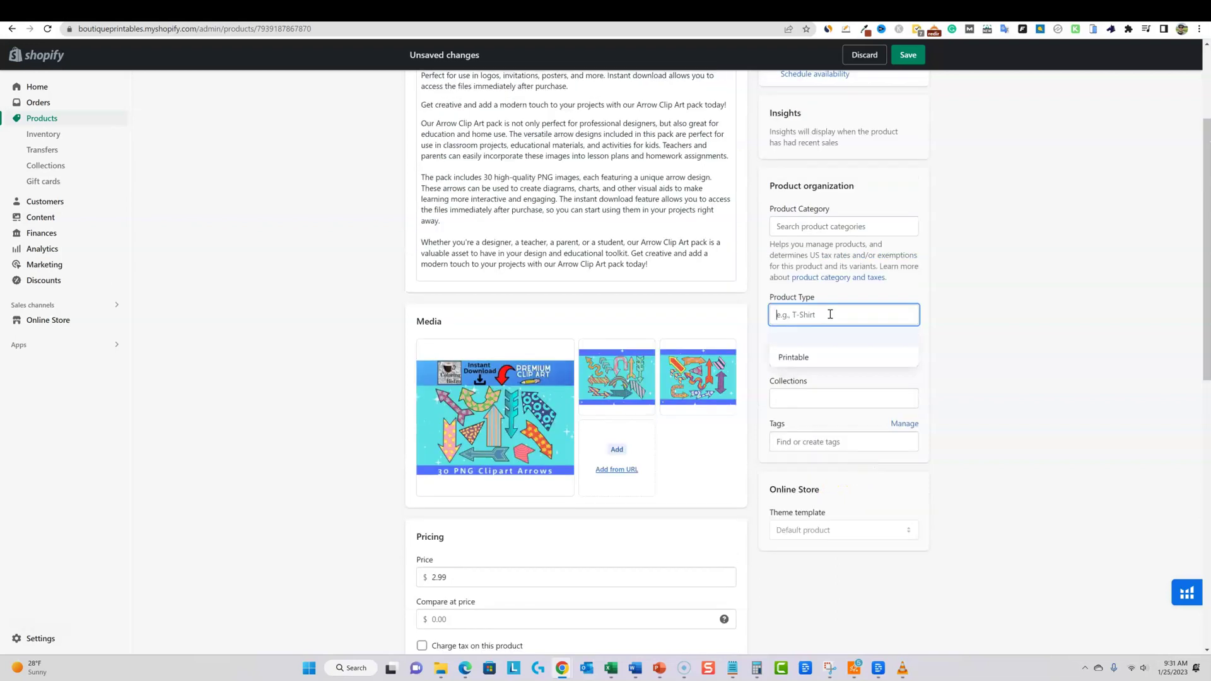
{"action": "type", "text": "clip art"}
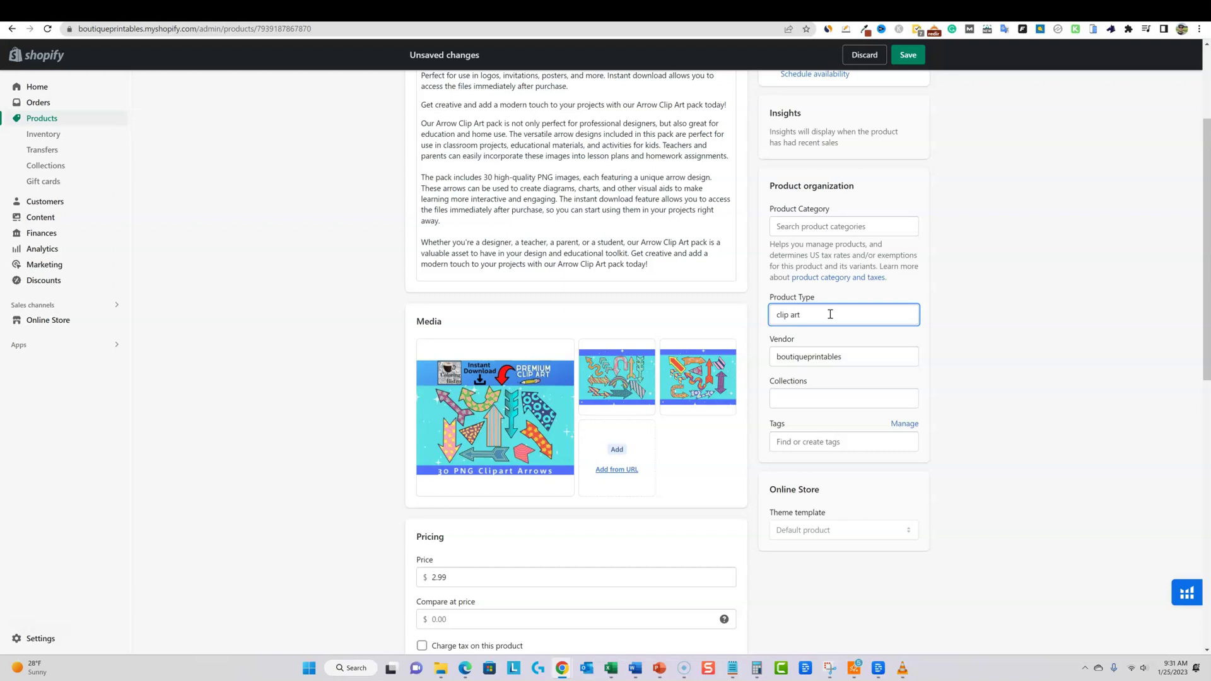
{"action": "left_click", "coordinate": [986, 403]}
{"action": "scroll", "coordinate": [612, 555], "scroll_direction": "down", "scroll_amount": 7}
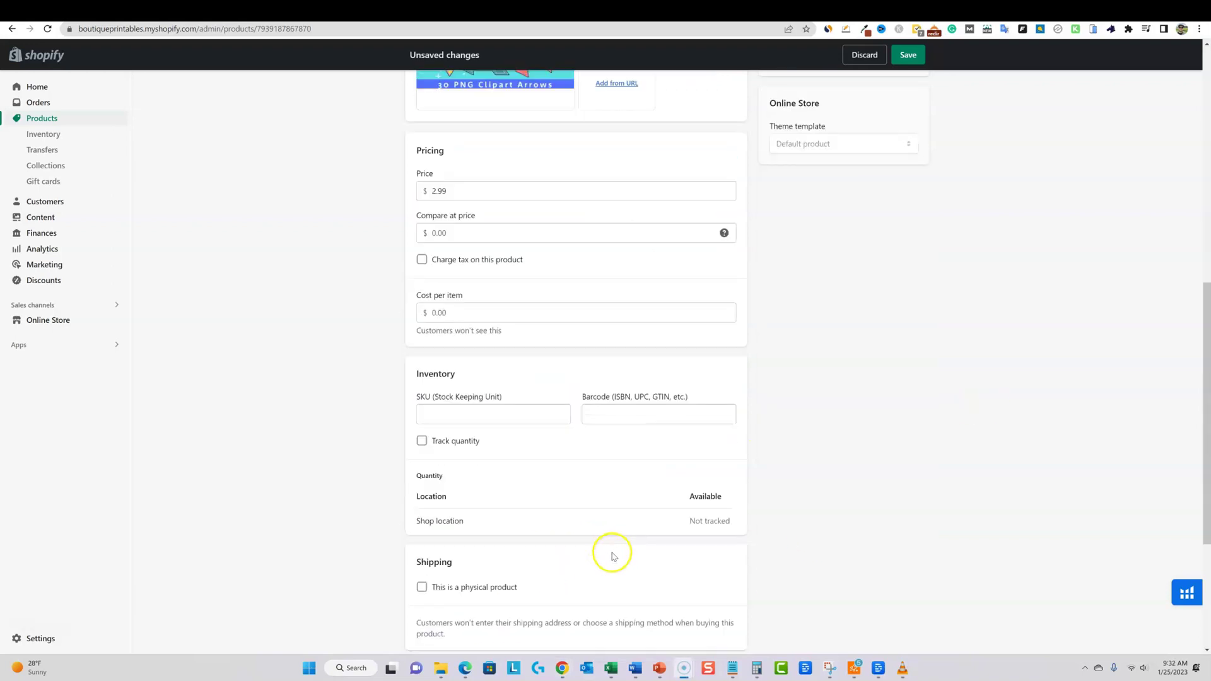
{"action": "scroll", "coordinate": [611, 555], "scroll_direction": "down", "scroll_amount": 4}
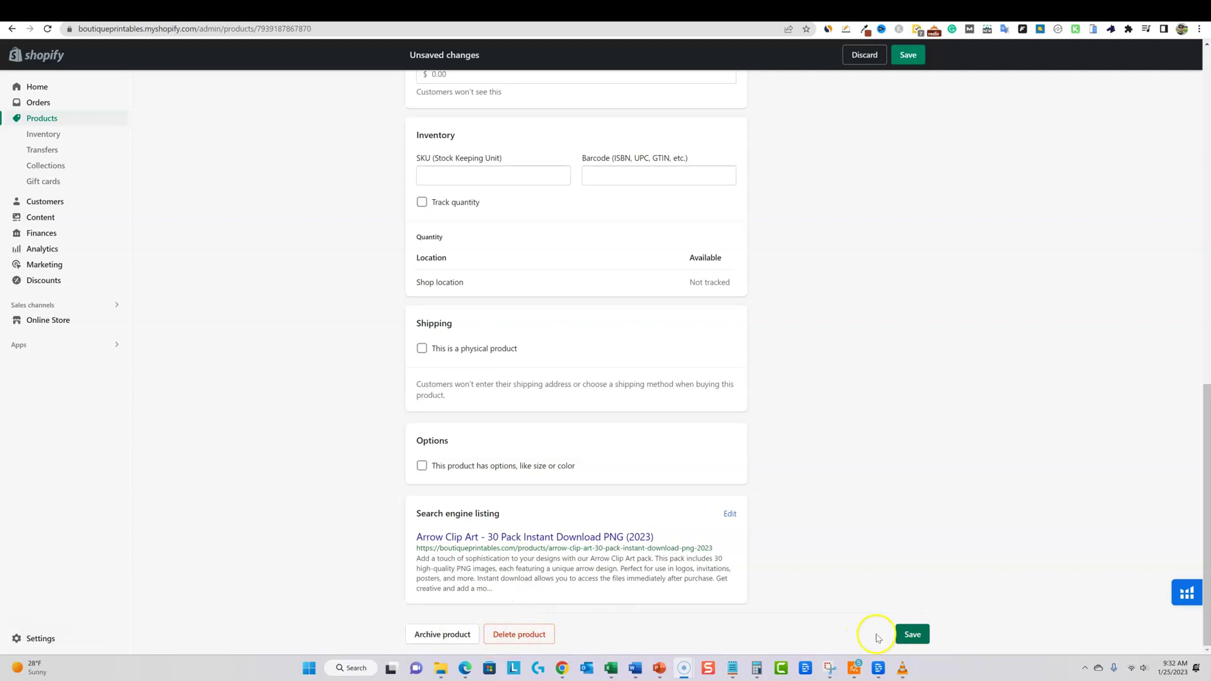
Save the edits, switch the status to Active and save, then return to the arrow products list
{"action": "left_click", "coordinate": [911, 635]}
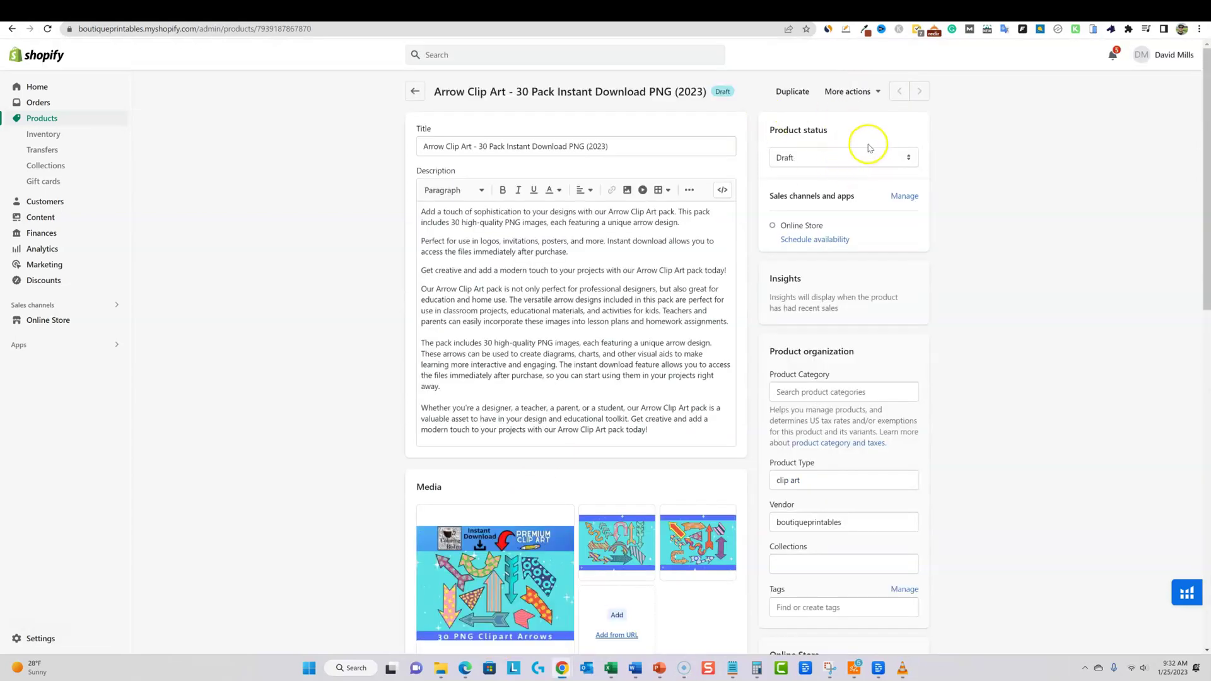
{"action": "left_click", "coordinate": [891, 163]}
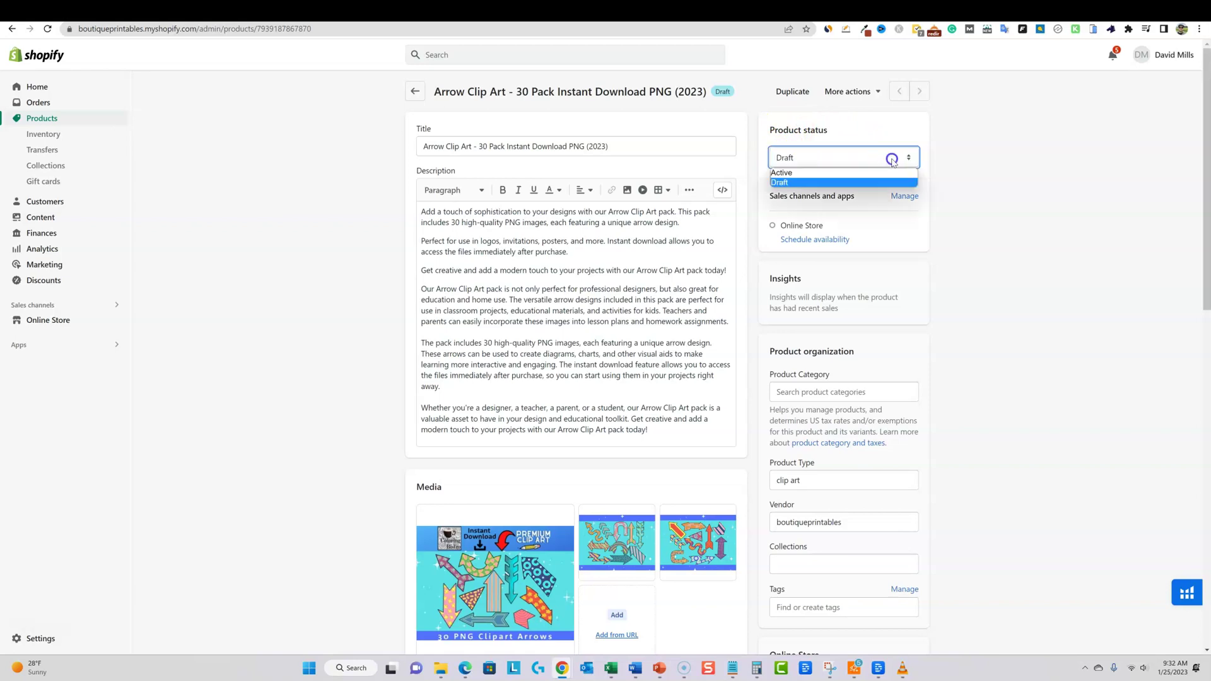
{"action": "left_click", "coordinate": [889, 169]}
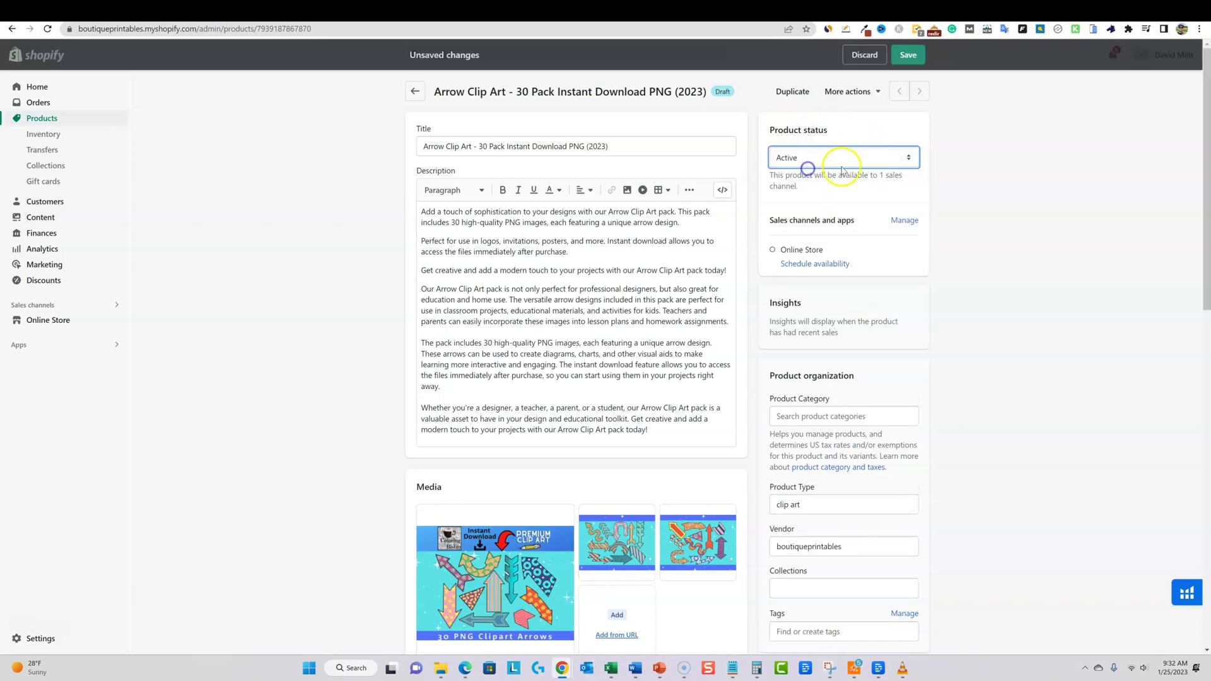
{"action": "left_click", "coordinate": [909, 55]}
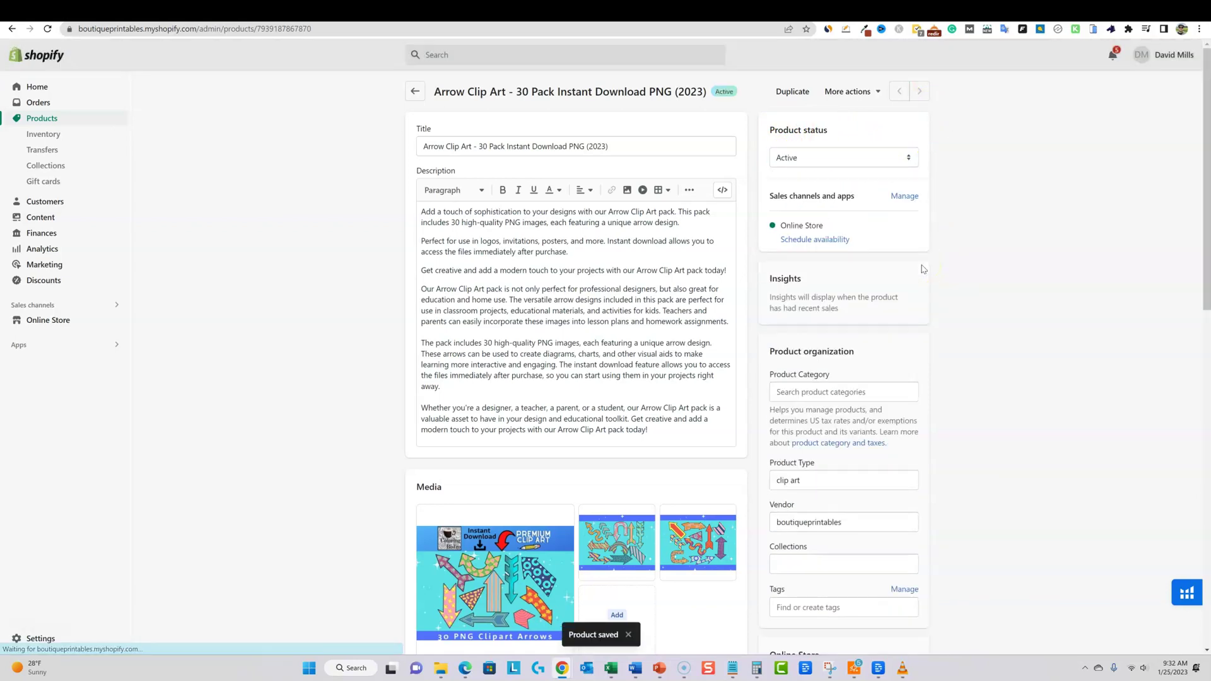
{"action": "key", "text": "alt+Left"}
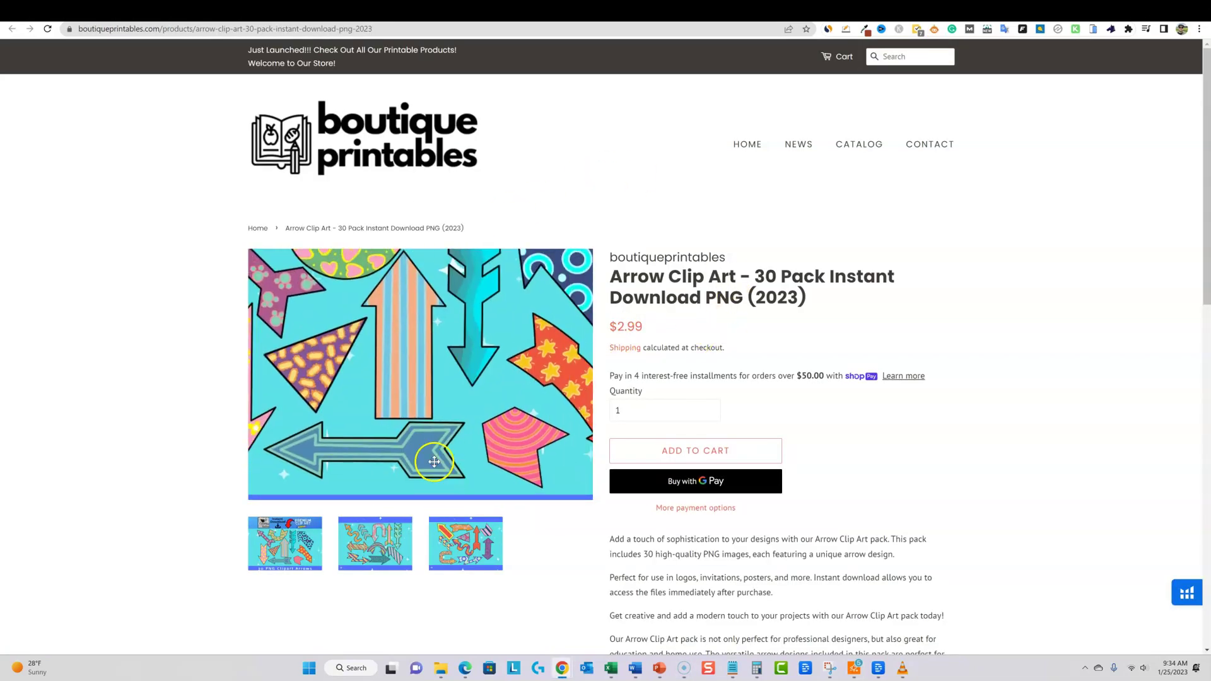
Browse and enlarge the three mockup images on the live $2.99 storefront page, then scroll the description
{"action": "left_click", "coordinate": [397, 545]}
{"action": "left_click", "coordinate": [477, 549]}
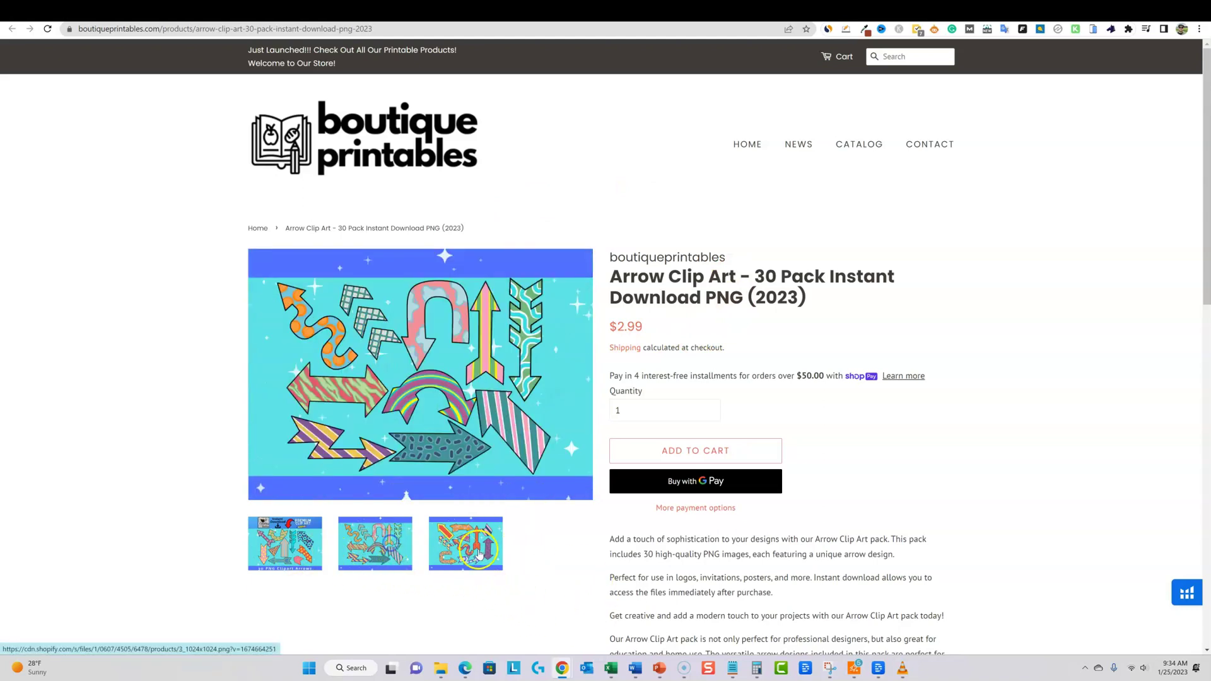
{"action": "left_click", "coordinate": [395, 545]}
{"action": "left_click", "coordinate": [449, 425]}
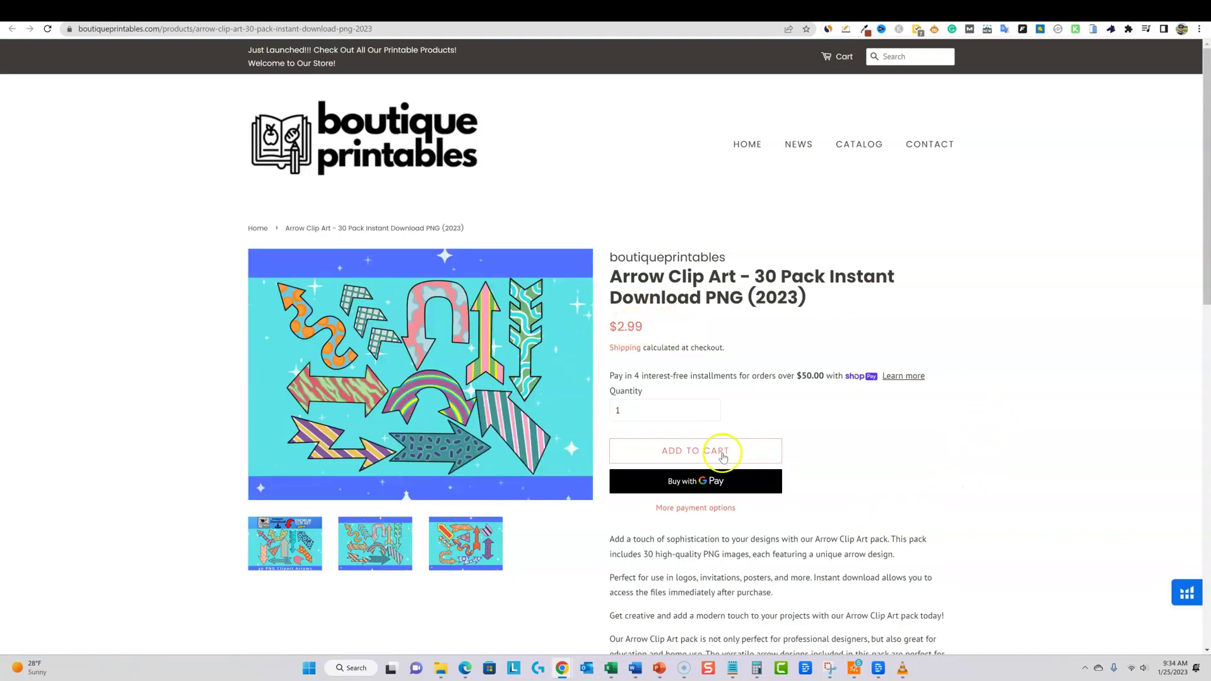
{"action": "scroll", "coordinate": [986, 503], "scroll_direction": "down", "scroll_amount": 3}
{"action": "scroll", "coordinate": [985, 503], "scroll_direction": "down", "scroll_amount": 5}
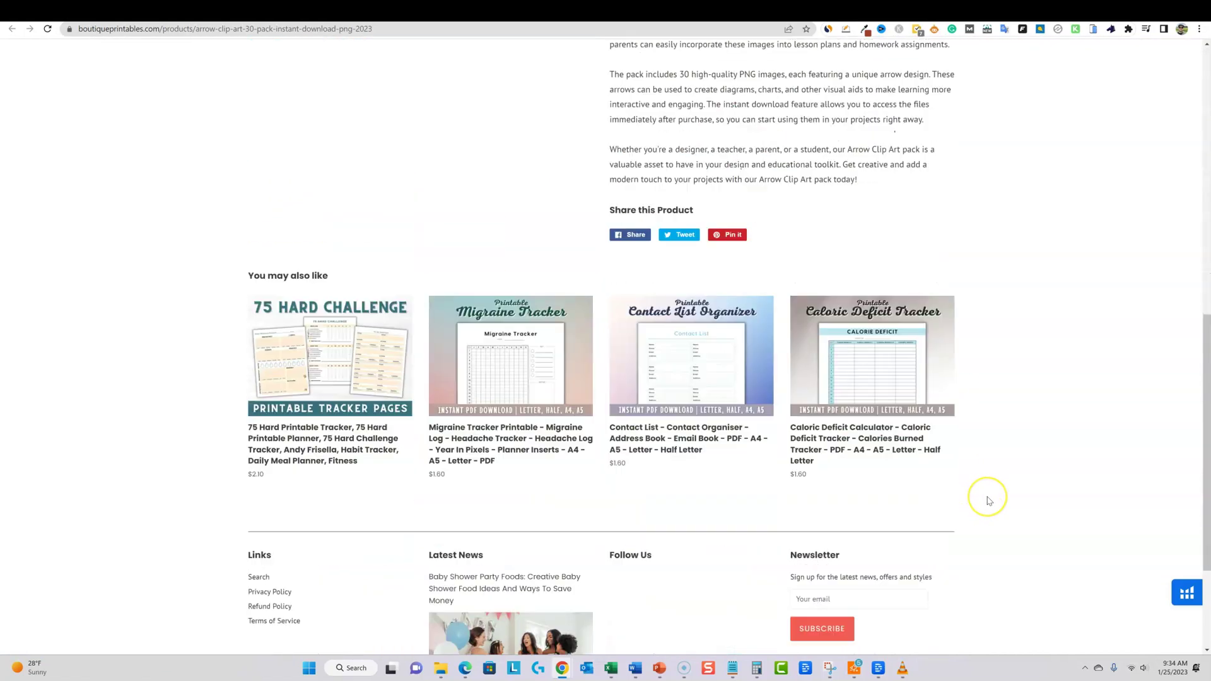
{"action": "scroll", "coordinate": [988, 500], "scroll_direction": "up", "scroll_amount": 8}
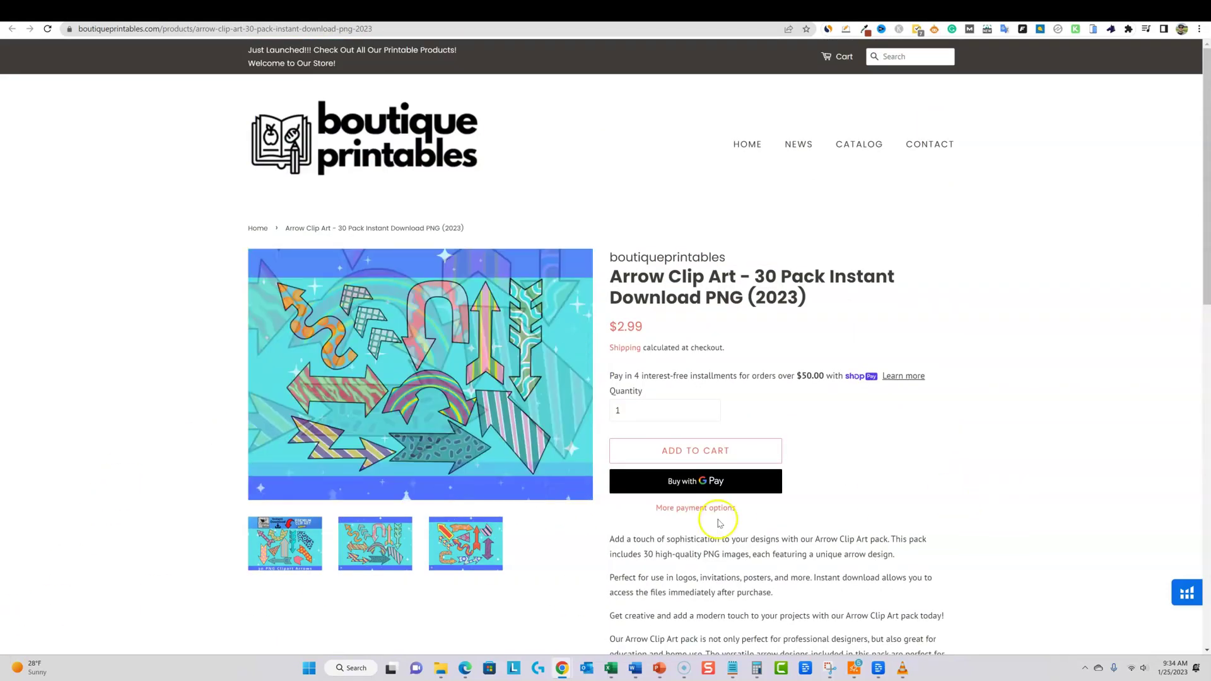
{"action": "key", "text": "alt+Tab"}
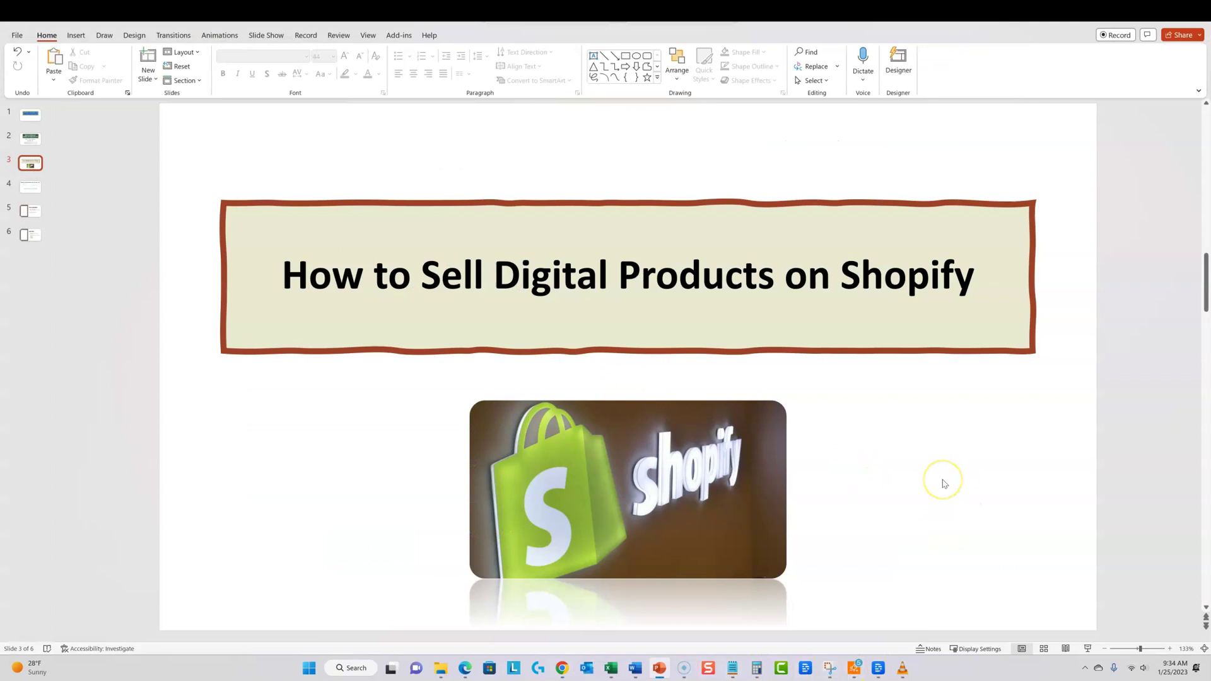